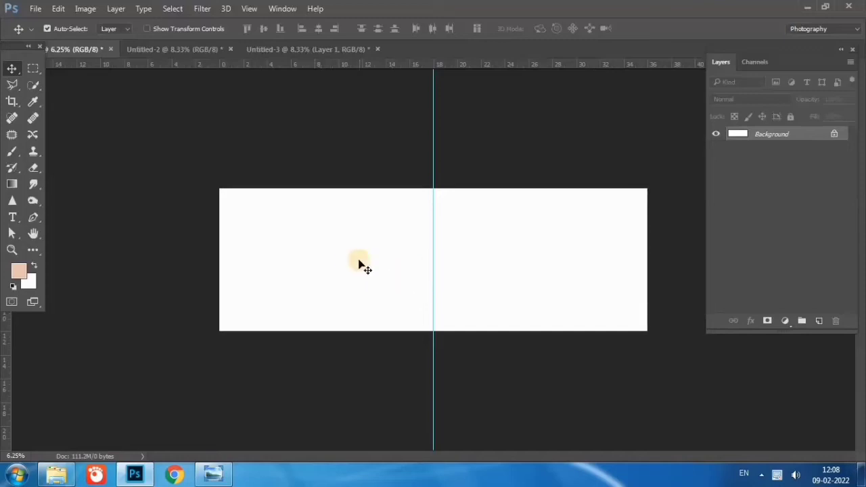
# Zoom in and draw a tall black 2824 × 3920 px rectangle beside the vertical guide
pyautogui.hotkey('ctrl', '+')
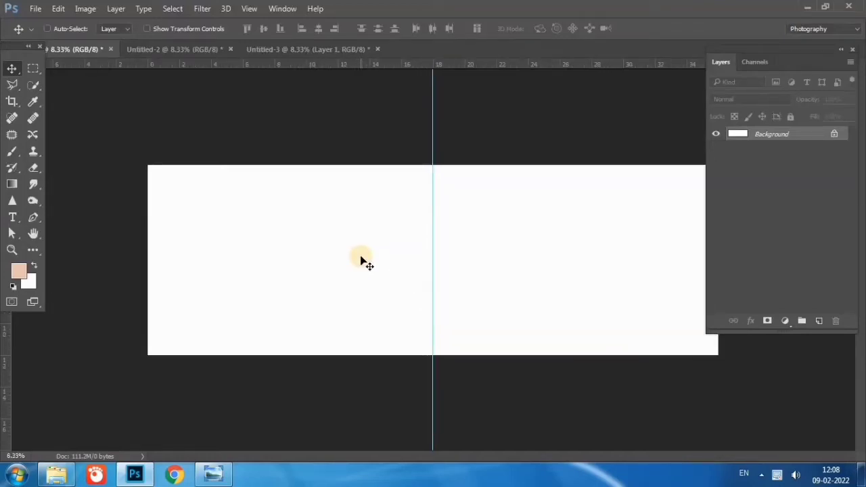
pyautogui.hotkey('ctrl', '+')
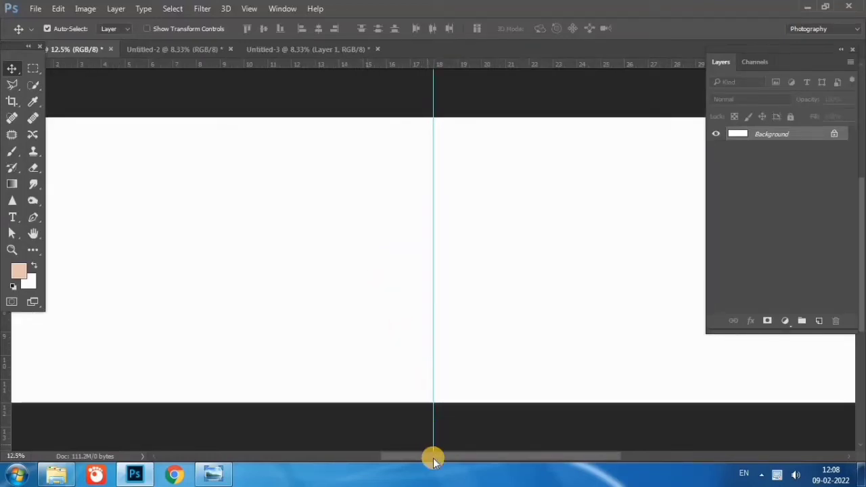
pyautogui.moveTo(434, 456); pyautogui.dragTo(494, 457)
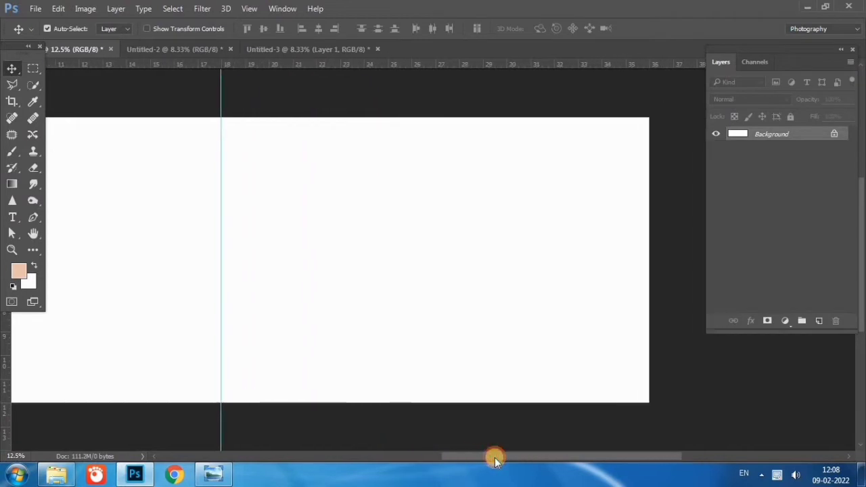
pyautogui.click(33, 249)
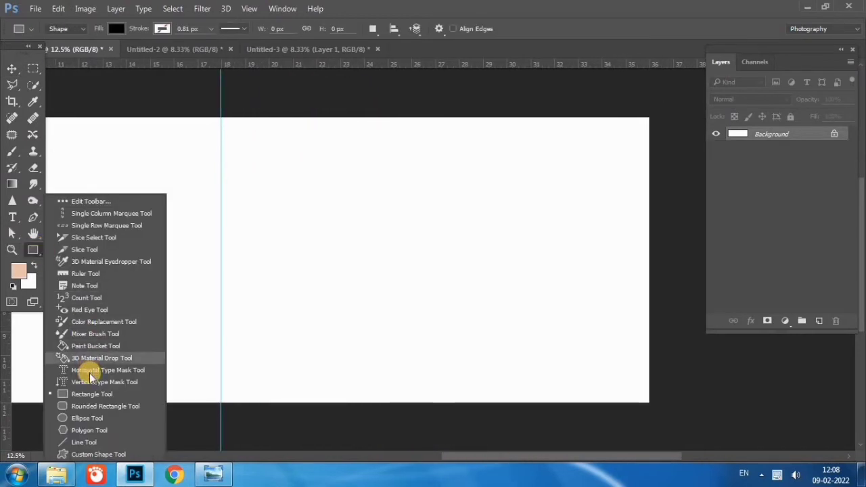
pyautogui.click(88, 392)
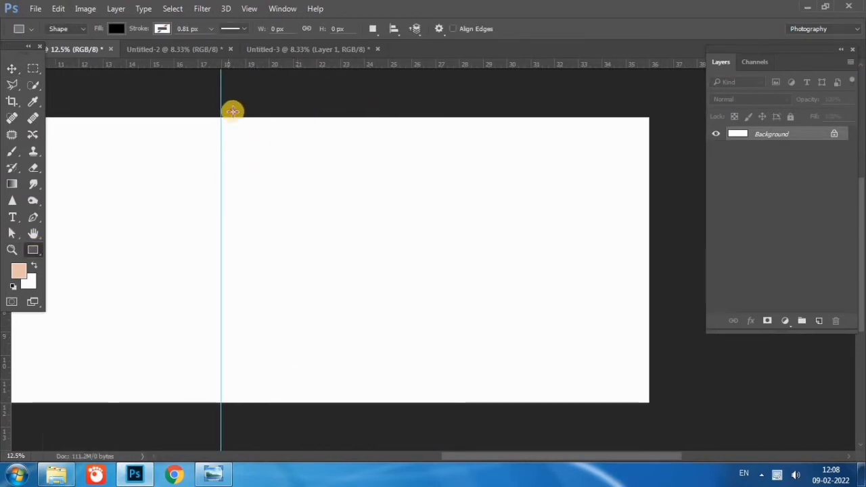
pyautogui.moveTo(232, 110); pyautogui.dragTo(446, 418)
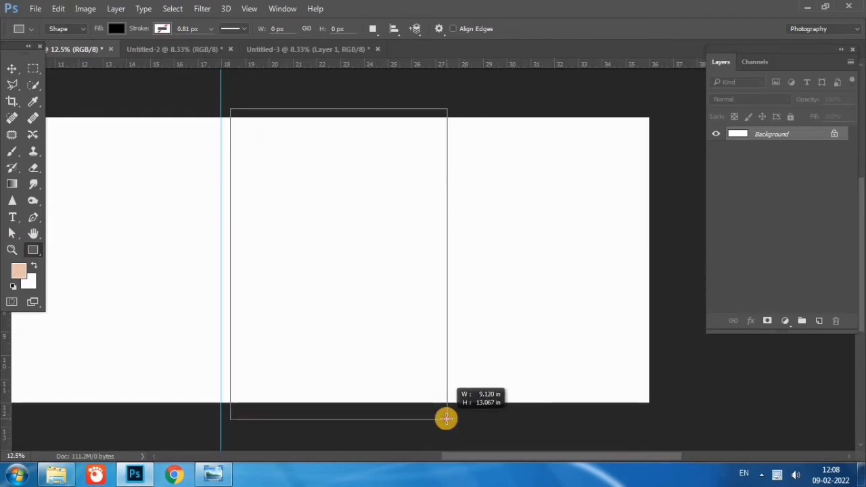
pyautogui.moveTo(446, 418); pyautogui.dragTo(453, 418)
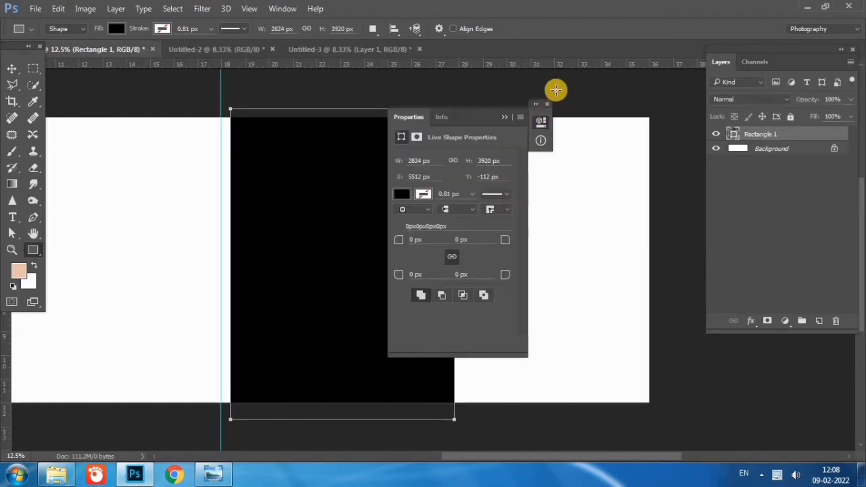
pyautogui.click(540, 105)
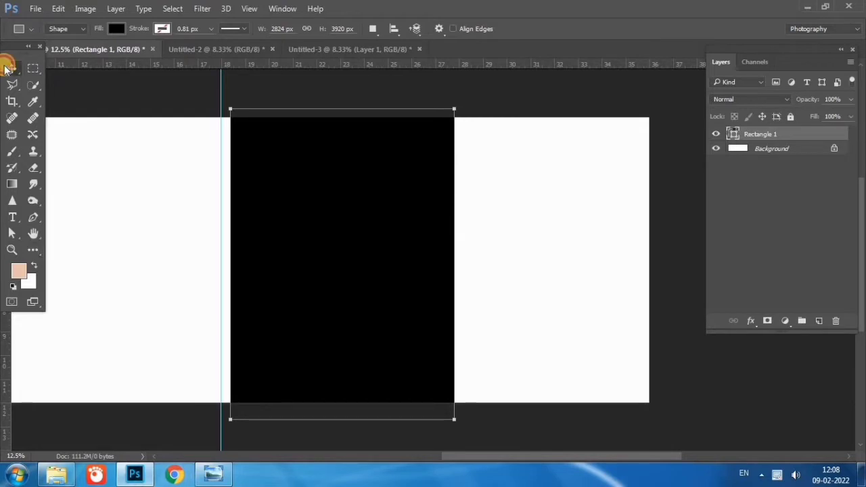
pyautogui.click(8, 69)
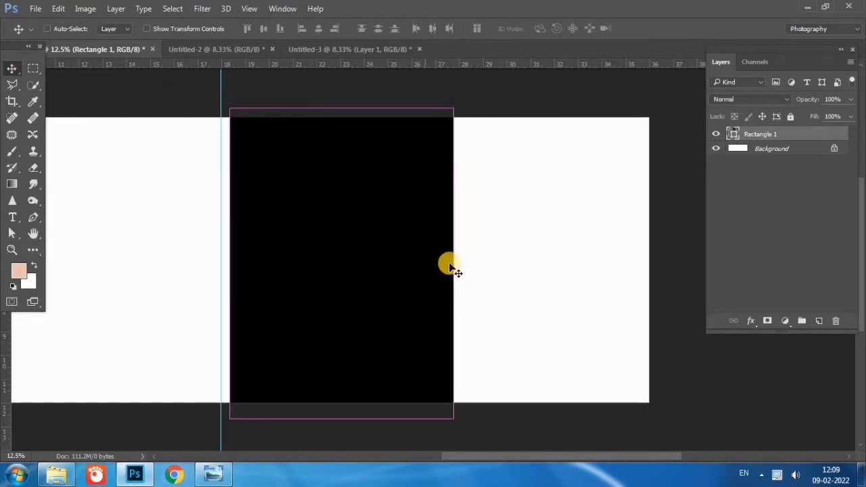
# Rotate the black rectangle to about 33° and shift it up-left as an angled frame
pyautogui.hotkey('ctrl', 't')
pyautogui.moveTo(518, 173); pyautogui.dragTo(526, 271)
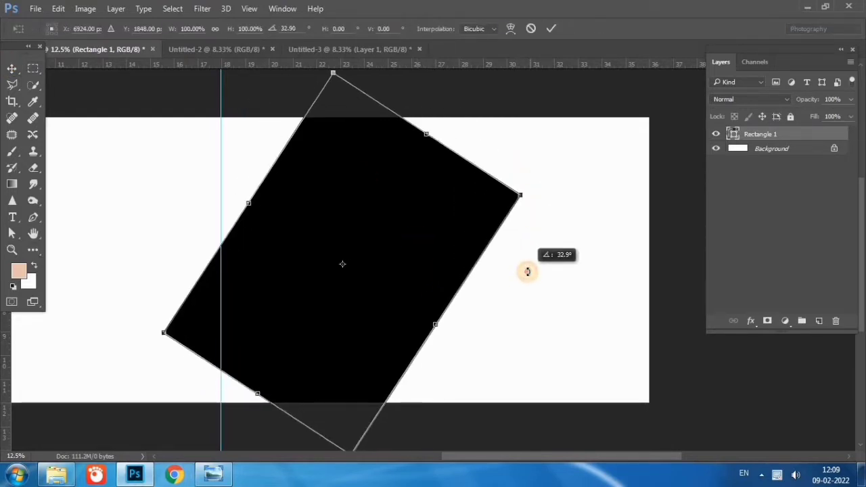
pyautogui.moveTo(350, 286)
pyautogui.mouseDown()
pyautogui.moveTo(302, 243)
pyautogui.moveTo(345, 210)
pyautogui.moveTo(358, 181)
pyautogui.moveTo(357, 191)
pyautogui.mouseUp()
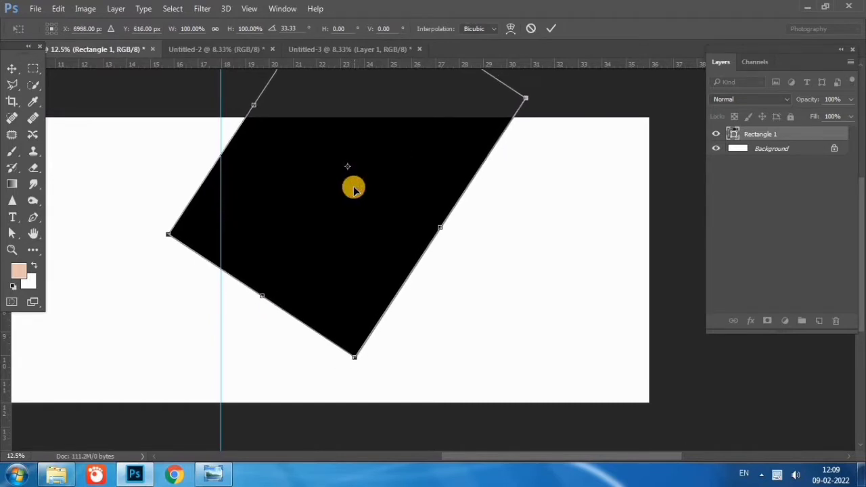
pyautogui.press('Return')
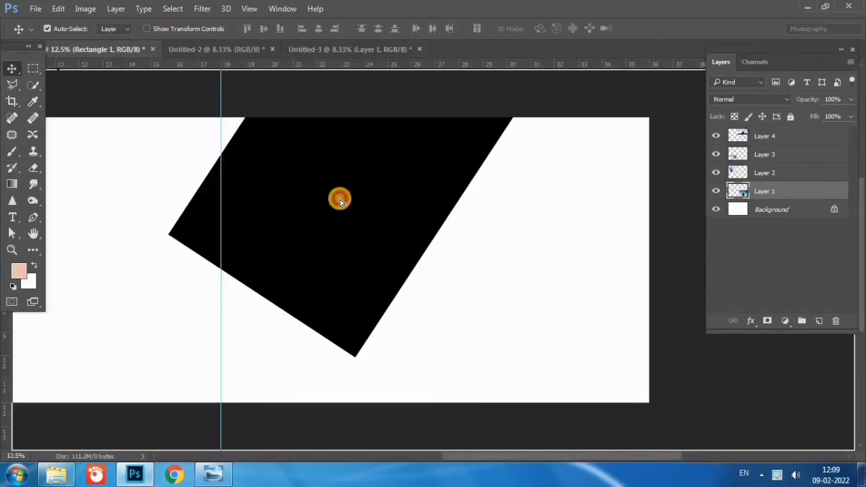
# Clip the blue-sky couple photo into the black frame and scale it to about 224%
pyautogui.moveTo(140, 48); pyautogui.dragTo(338, 197)
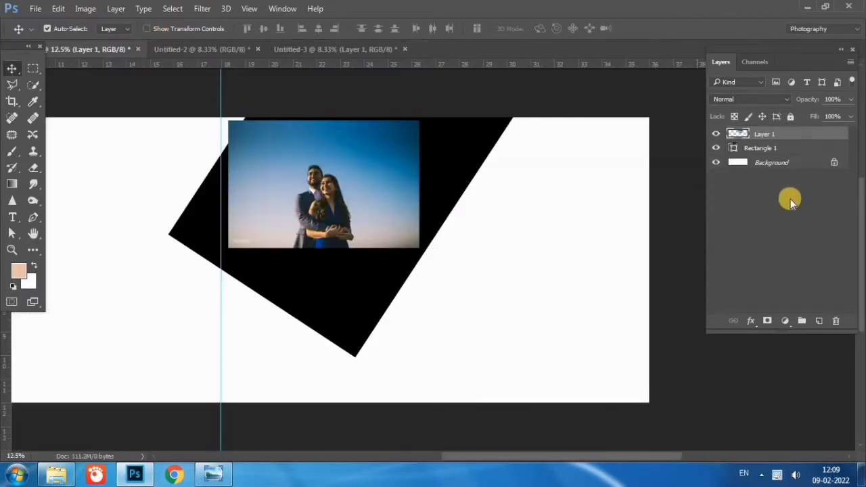
pyautogui.rightClick(779, 136)
pyautogui.click(580, 287)
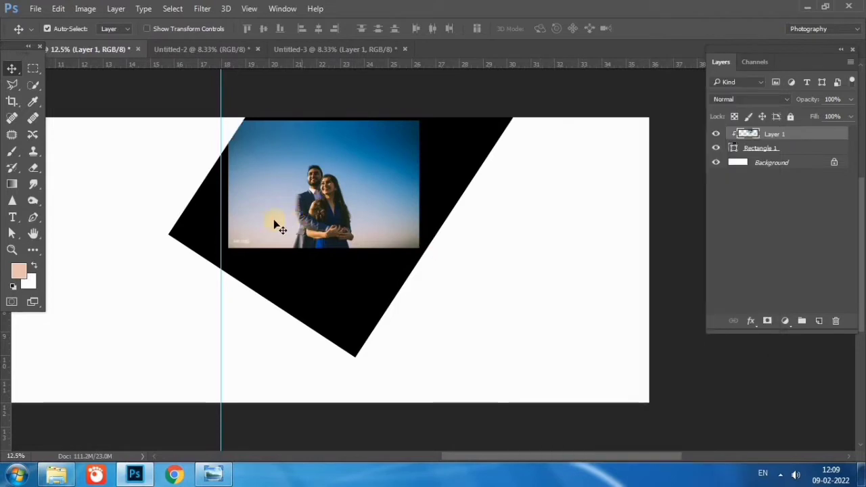
pyautogui.hotkey('ctrl', 't')
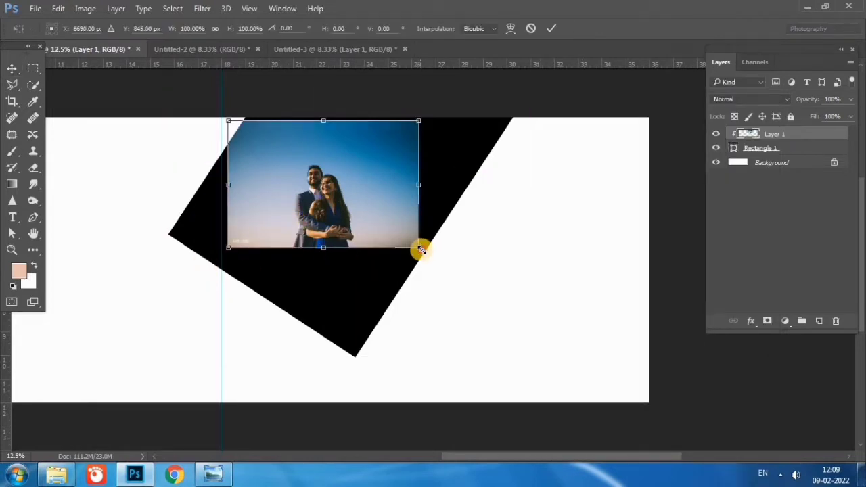
pyautogui.moveTo(419, 248); pyautogui.dragTo(536, 327)
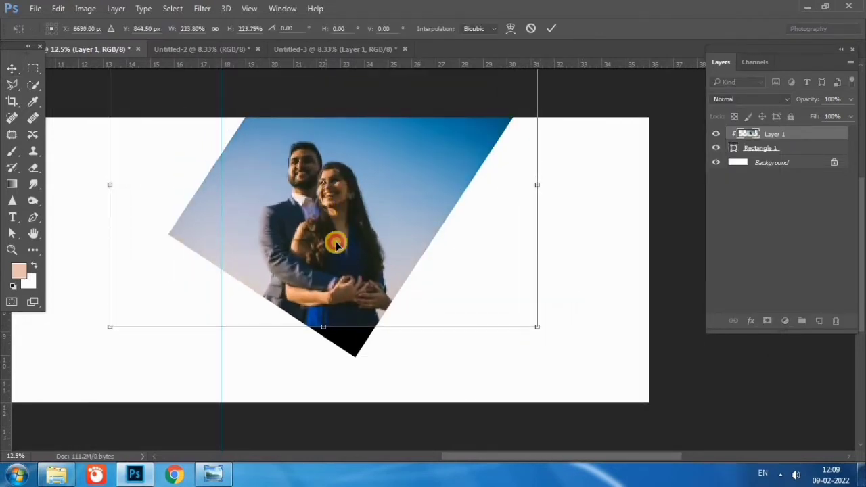
pyautogui.moveTo(336, 245); pyautogui.dragTo(353, 243)
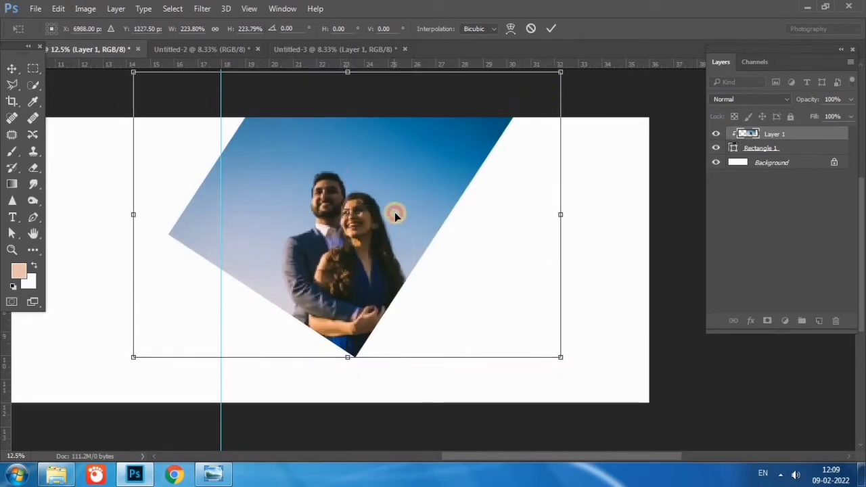
pyautogui.moveTo(391, 215); pyautogui.dragTo(376, 214)
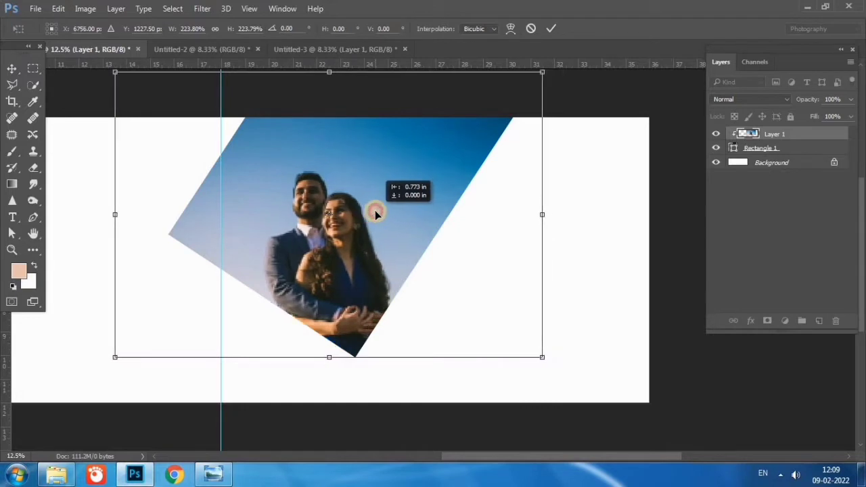
pyautogui.doubleClick(374, 214)
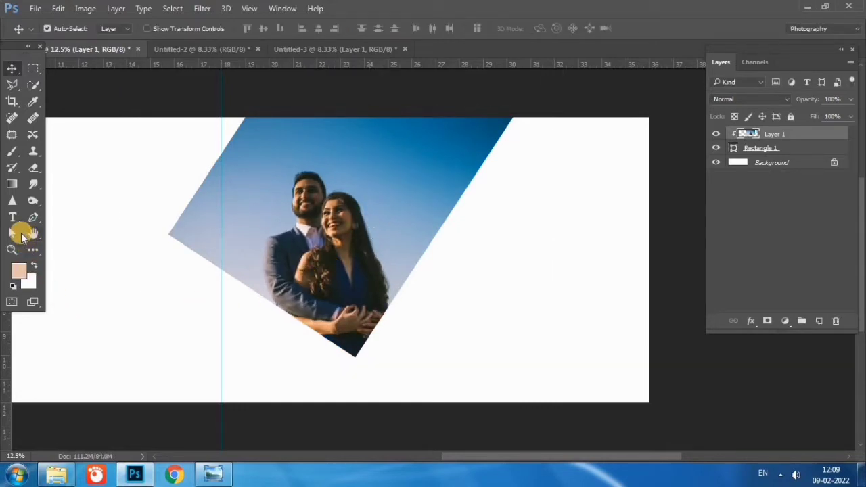
# Draw a triangle shape from the frame's right edge down to the canvas bottom
pyautogui.click(34, 216)
pyautogui.rightClick(35, 218)
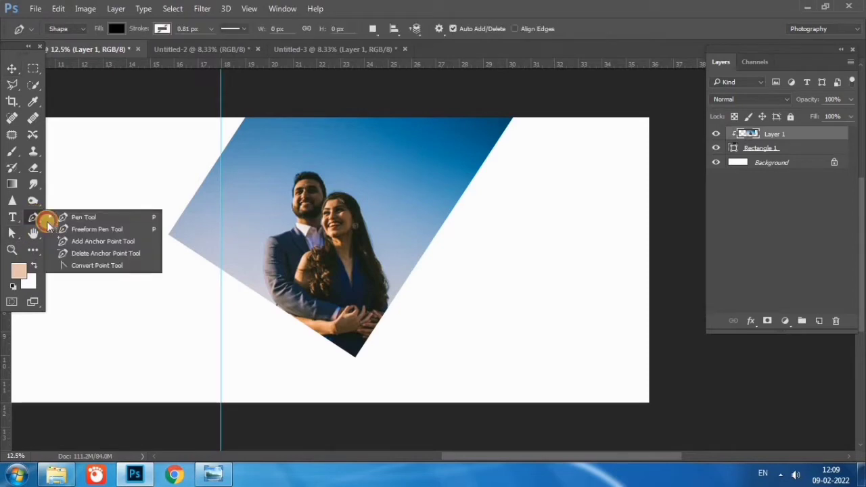
pyautogui.click(68, 216)
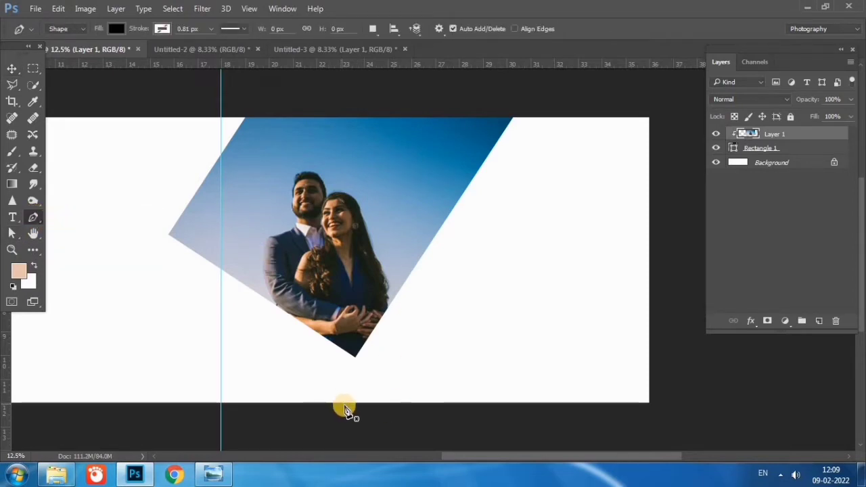
pyautogui.click(414, 275)
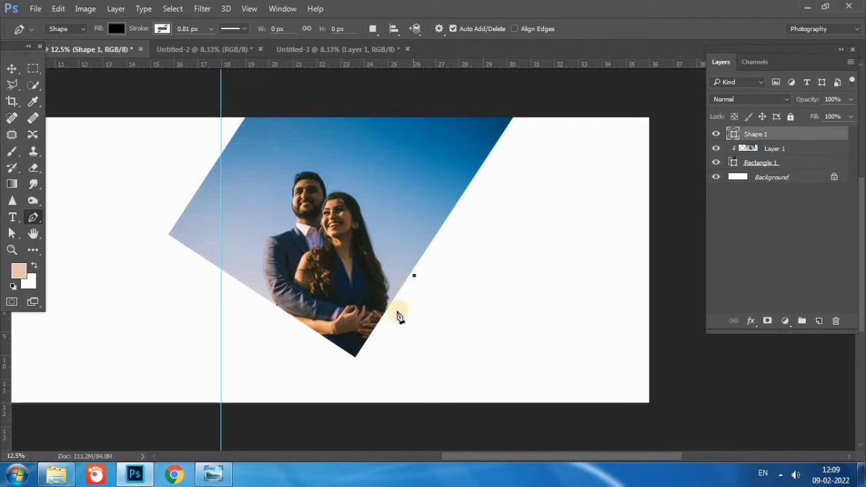
pyautogui.click(332, 405)
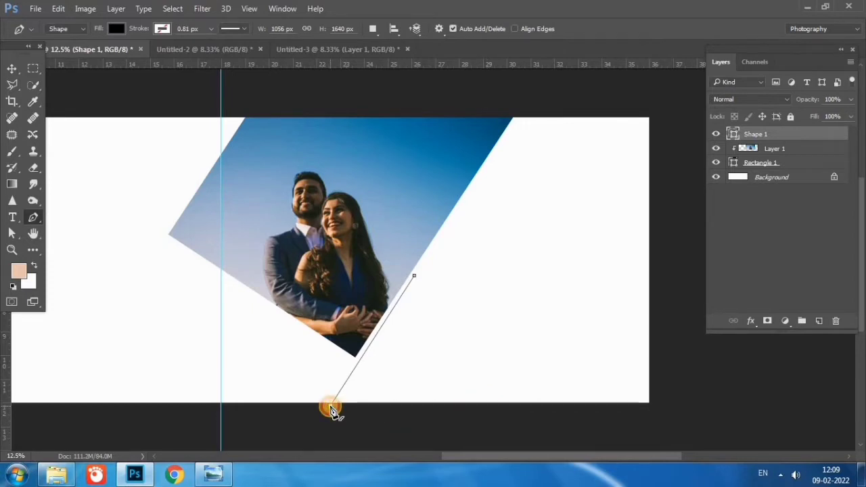
pyautogui.click(492, 408)
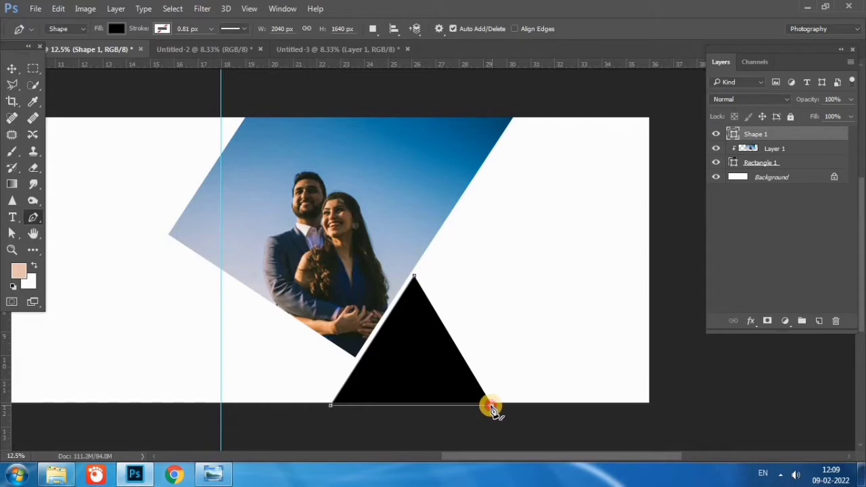
pyautogui.click(414, 278)
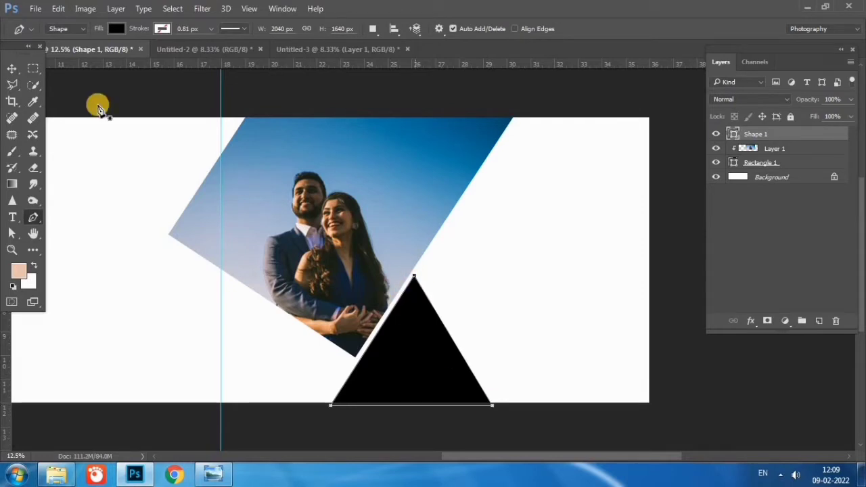
# Fill the triangle with sky blue #0d80ac sampled from the photo
pyautogui.click(10, 71)
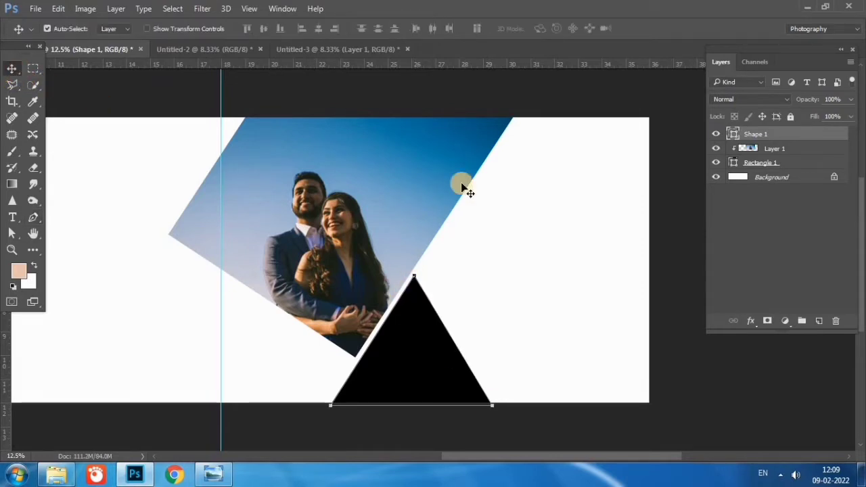
pyautogui.click(535, 234)
pyautogui.doubleClick(725, 135)
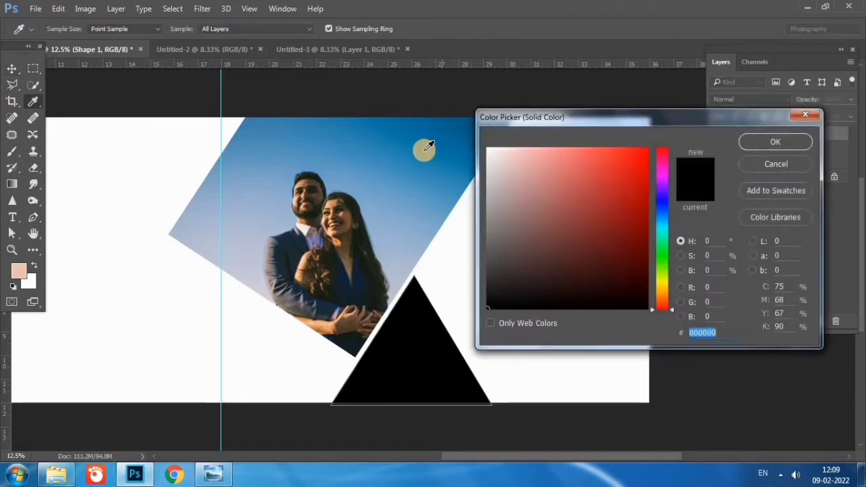
pyautogui.click(437, 158)
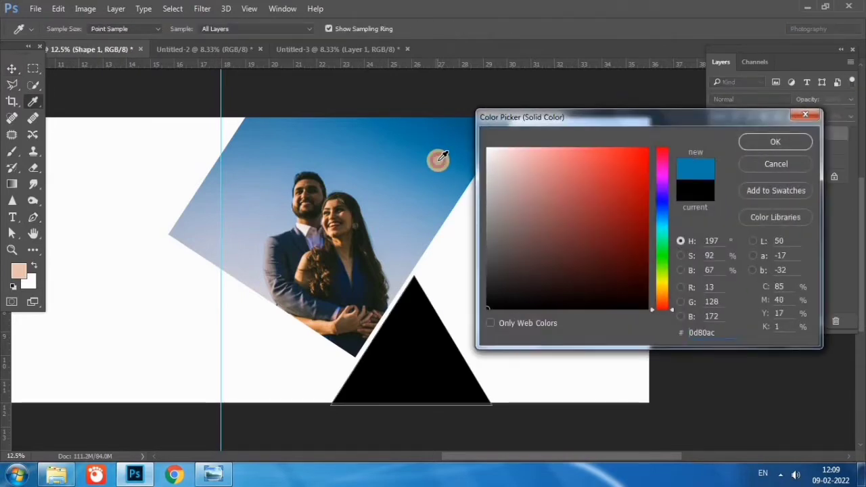
pyautogui.click(775, 142)
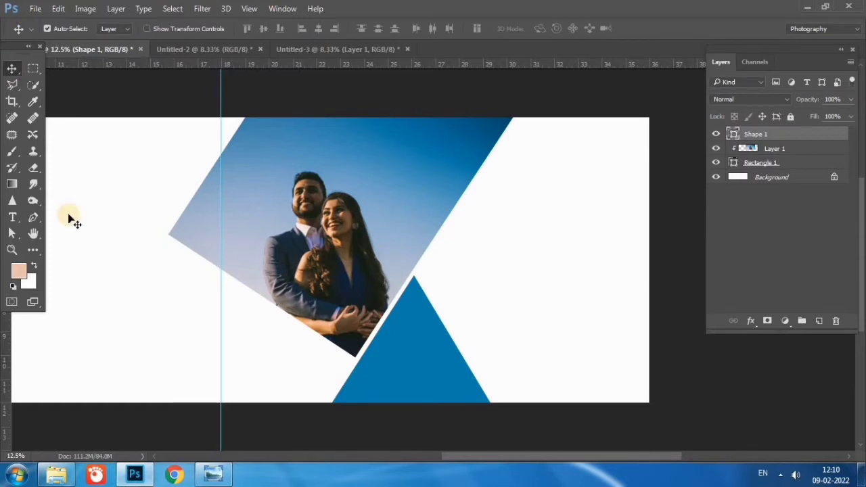
# Draw a square right of the triangle and fill it with black
pyautogui.moveTo(36, 254); pyautogui.dragTo(54, 385)
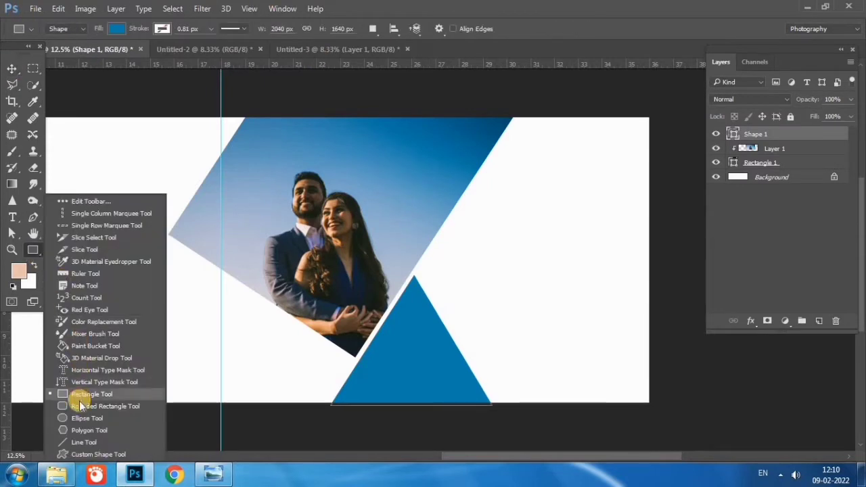
pyautogui.moveTo(469, 220); pyautogui.dragTo(579, 335)
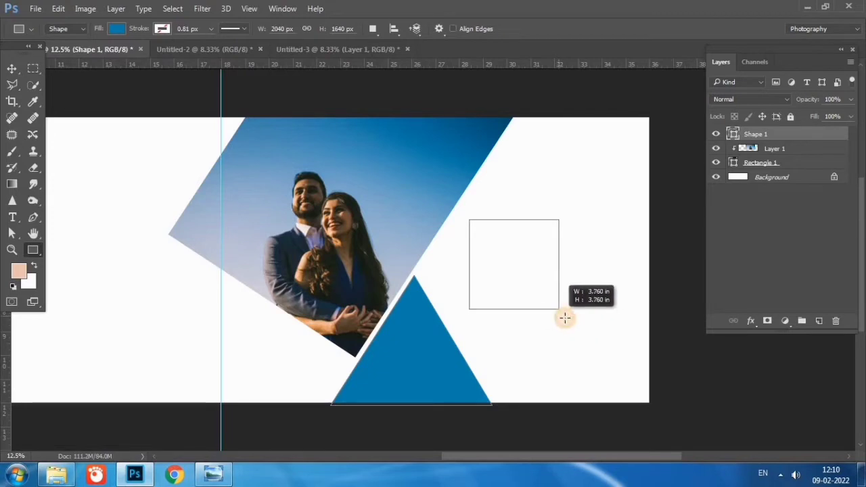
pyautogui.moveTo(579, 334); pyautogui.dragTo(565, 314)
pyautogui.click(547, 104)
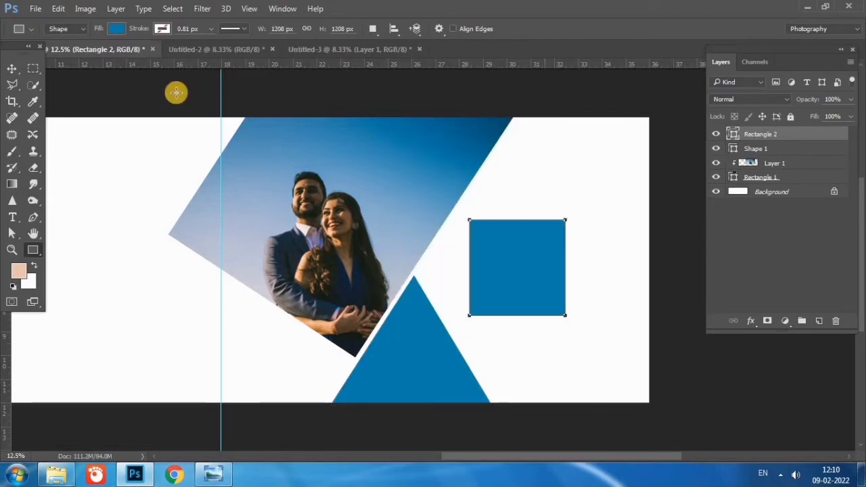
pyautogui.click(12, 69)
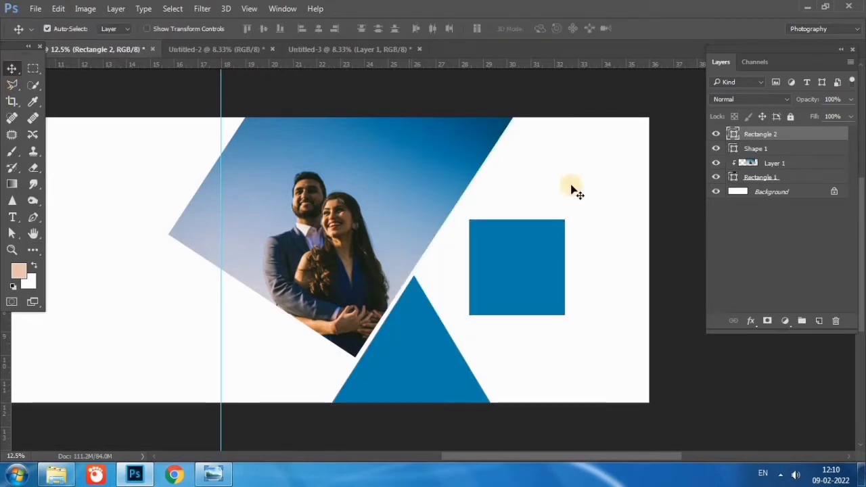
pyautogui.doubleClick(732, 134)
pyautogui.click(506, 309)
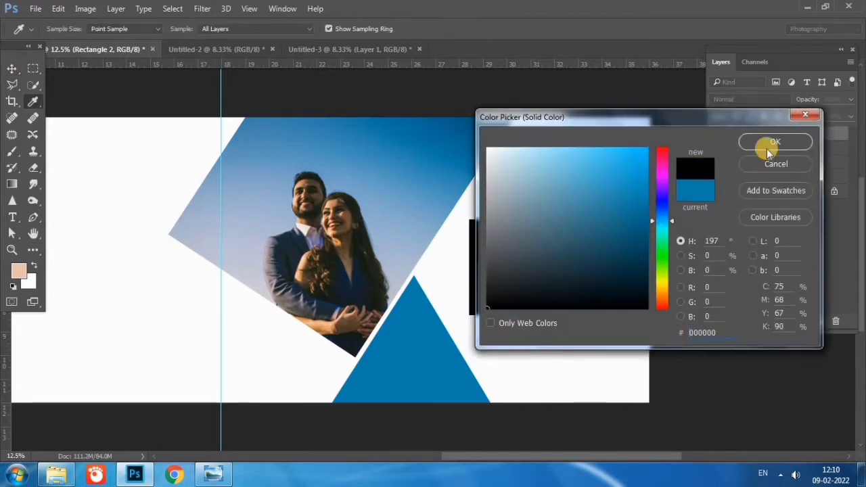
pyautogui.click(767, 143)
# Rotate the black square 45° into a diamond beside the triangle
pyautogui.hotkey('ctrl', 't')
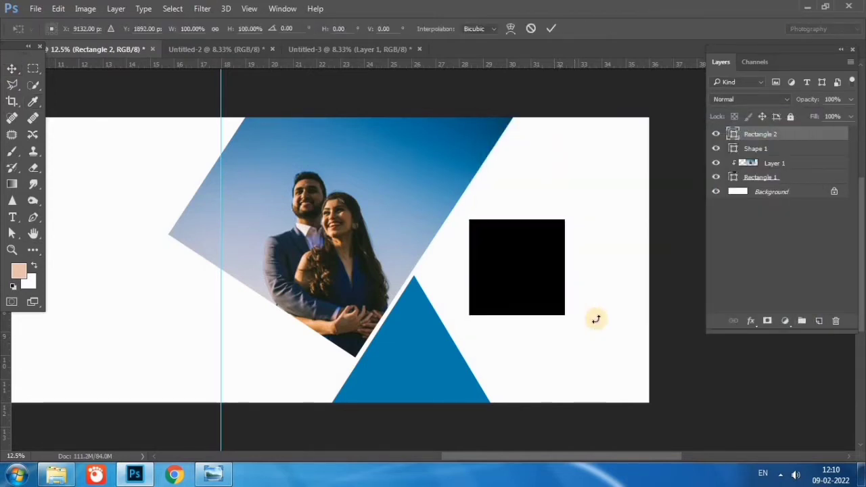
pyautogui.moveTo(595, 316)
pyautogui.mouseDown()
pyautogui.moveTo(510, 372)
pyautogui.moveTo(548, 375)
pyautogui.moveTo(532, 359)
pyautogui.mouseUp()
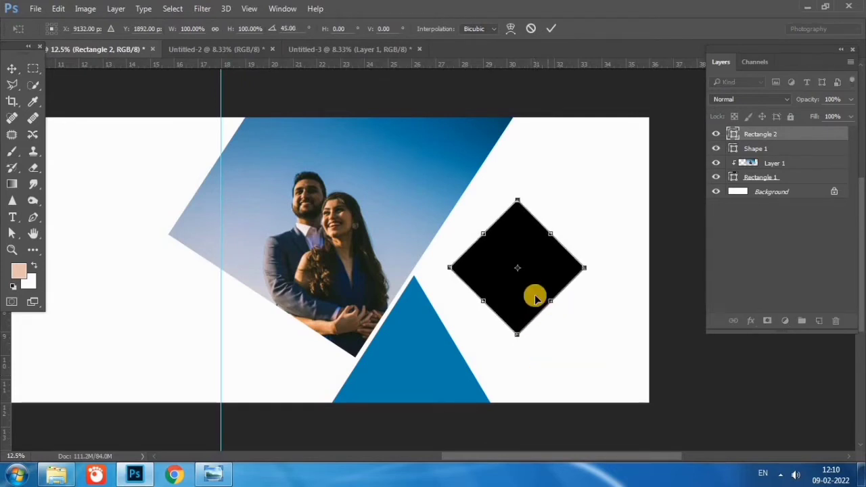
pyautogui.moveTo(532, 274)
pyautogui.mouseDown()
pyautogui.moveTo(498, 277)
pyautogui.moveTo(508, 277)
pyautogui.mouseUp()
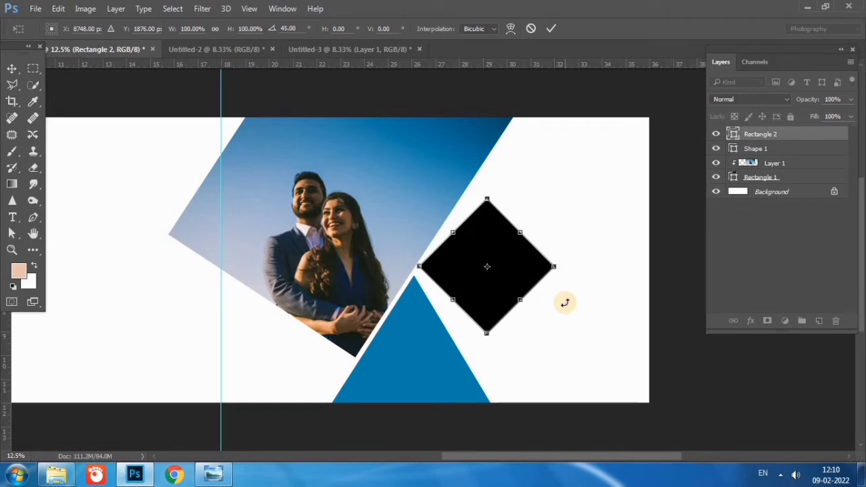
pyautogui.doubleClick(490, 219)
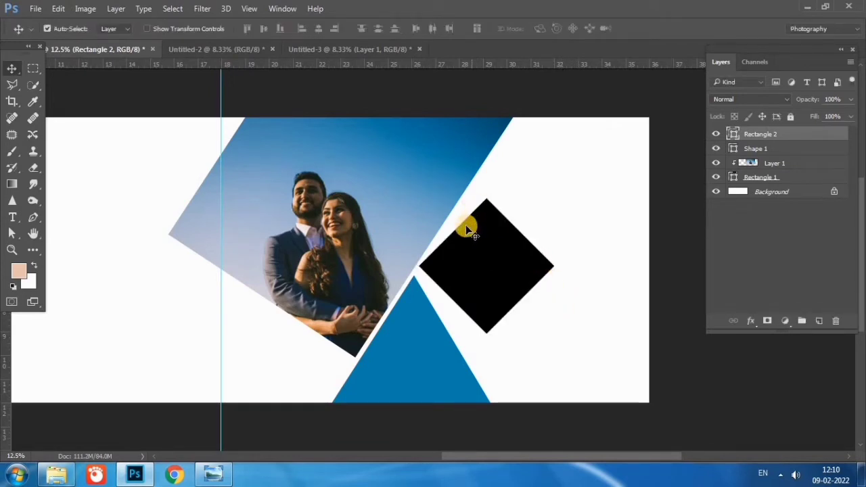
# Select the couple photo and its frame layers together for transforming
pyautogui.click(440, 191)
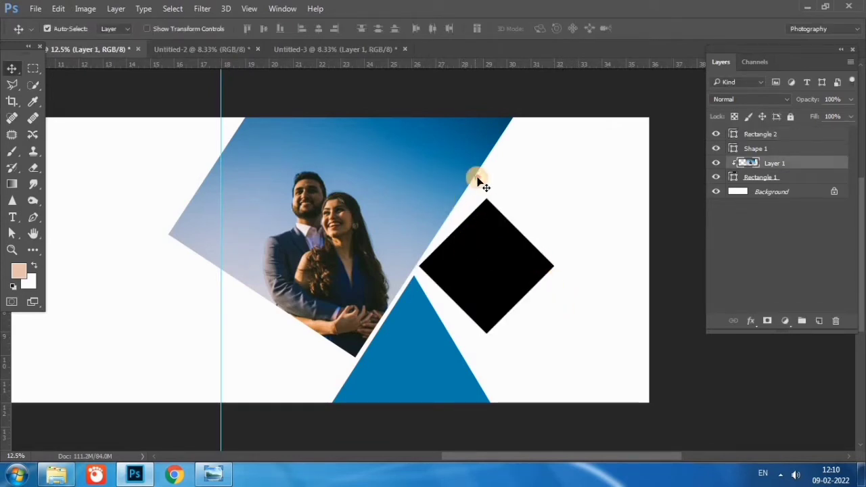
pyautogui.keyDown('shift'); pyautogui.click(460, 177); pyautogui.keyUp('shift')
pyautogui.hotkey('ctrl', 't')
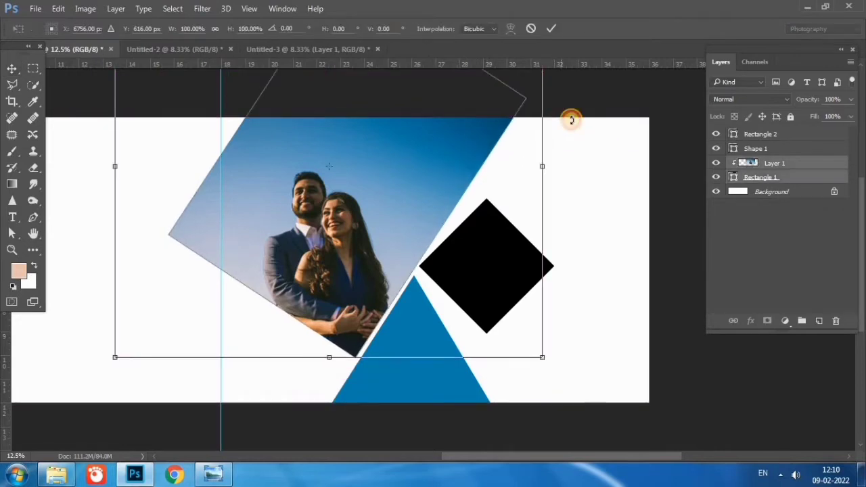
# Rotate the photo frame into a diamond and tilt the black diamond to match its edge
pyautogui.moveTo(571, 120); pyautogui.dragTo(578, 145)
pyautogui.press('Return')
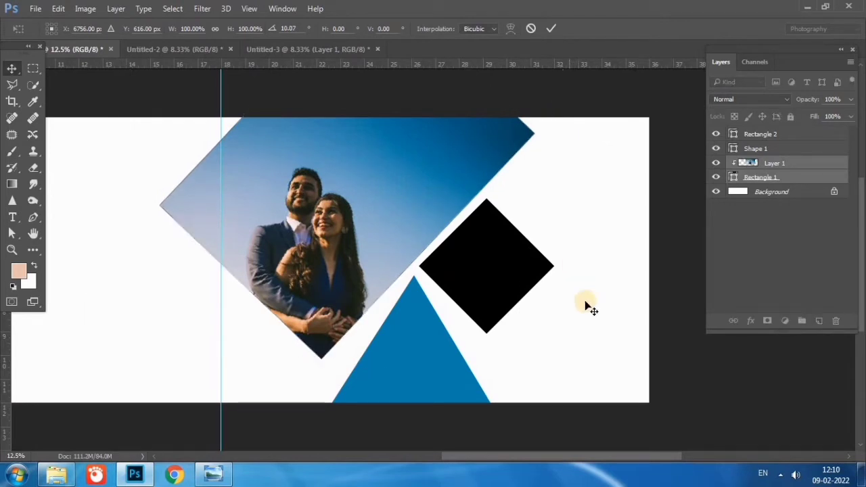
pyautogui.click(499, 263)
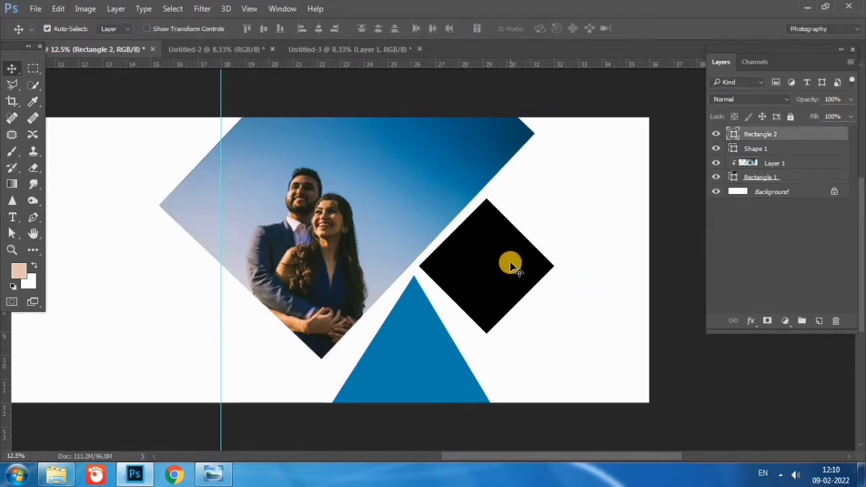
pyautogui.hotkey('ctrl', 't')
pyautogui.moveTo(574, 276); pyautogui.dragTo(575, 277)
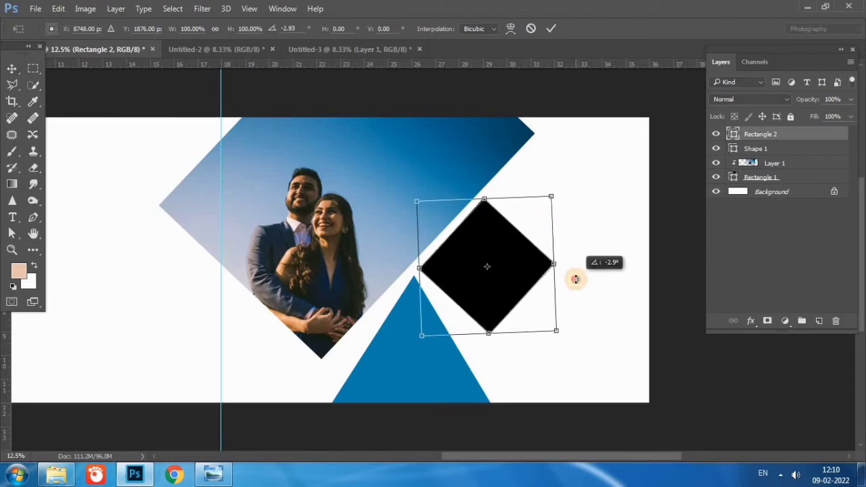
pyautogui.doubleClick(502, 265)
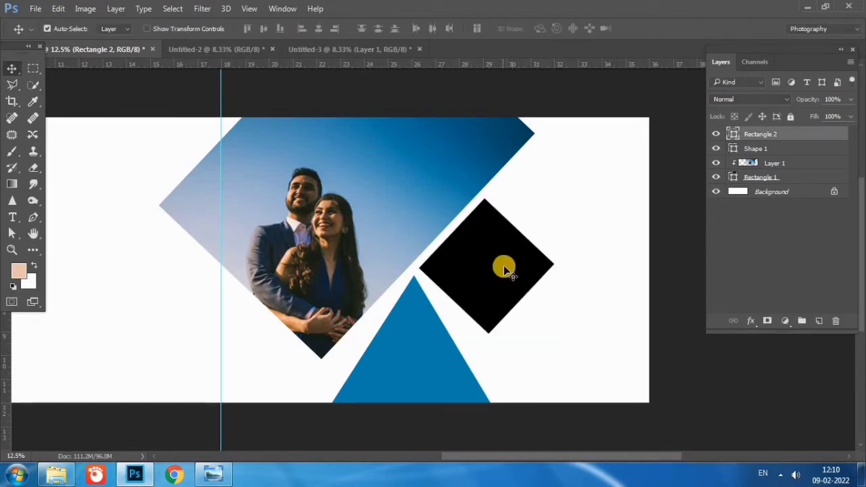
# Fine-tune the black diamond's position and ~2.6° angle, then shift the blue triangle left
pyautogui.moveTo(504, 265); pyautogui.dragTo(496, 264)
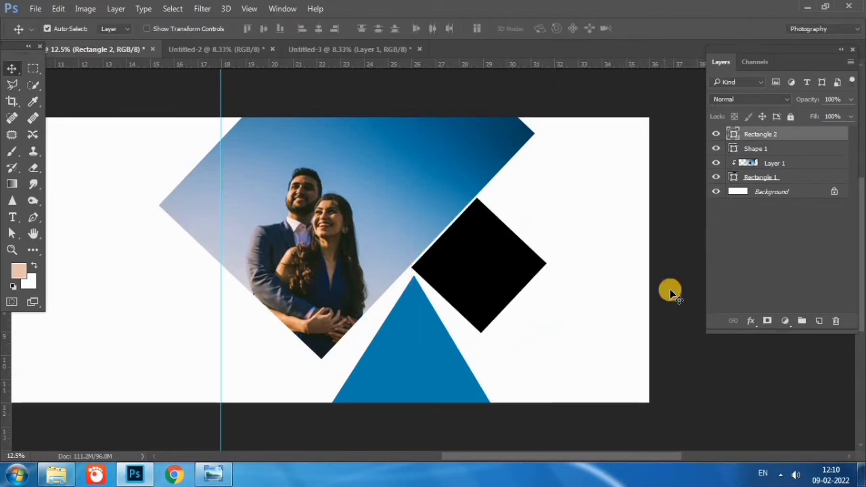
pyautogui.hotkey('shift', 'Right')
pyautogui.hotkey('shift', 'Right')
pyautogui.hotkey('shift', 'Right')
pyautogui.hotkey('shift', 'Right')
pyautogui.hotkey('shift', 'Right')
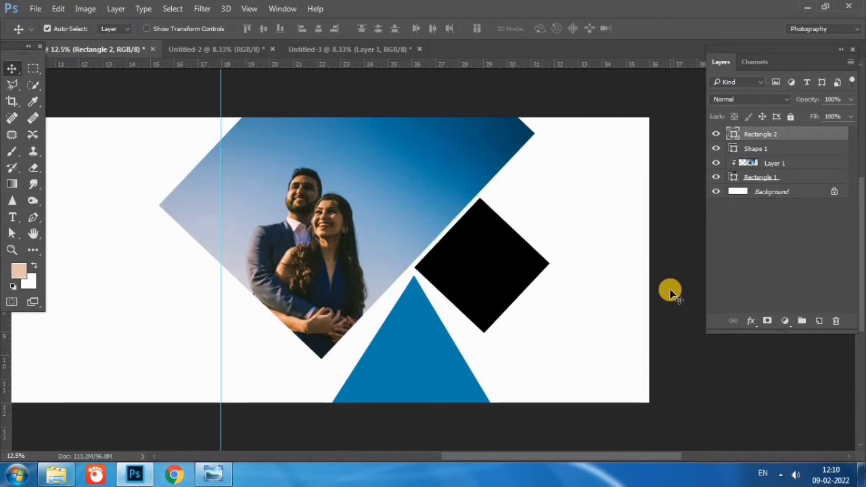
pyautogui.hotkey('shift', 'Right')
pyautogui.hotkey('ctrl', 't')
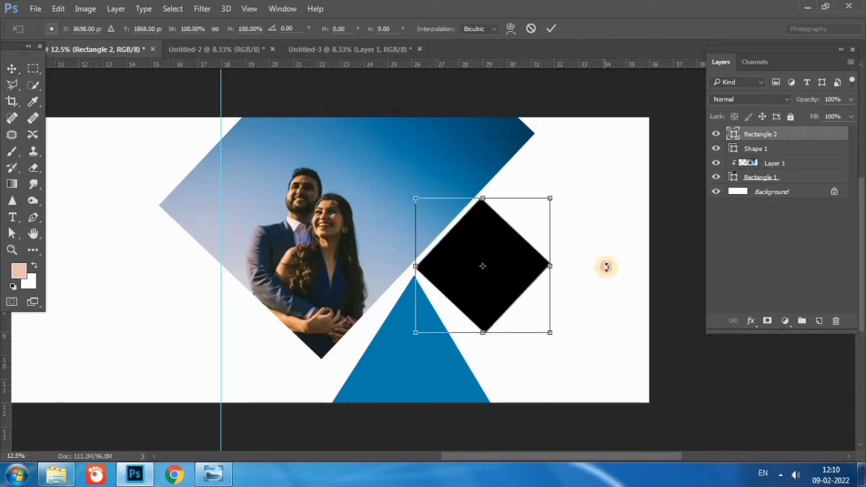
pyautogui.moveTo(604, 264); pyautogui.dragTo(609, 269)
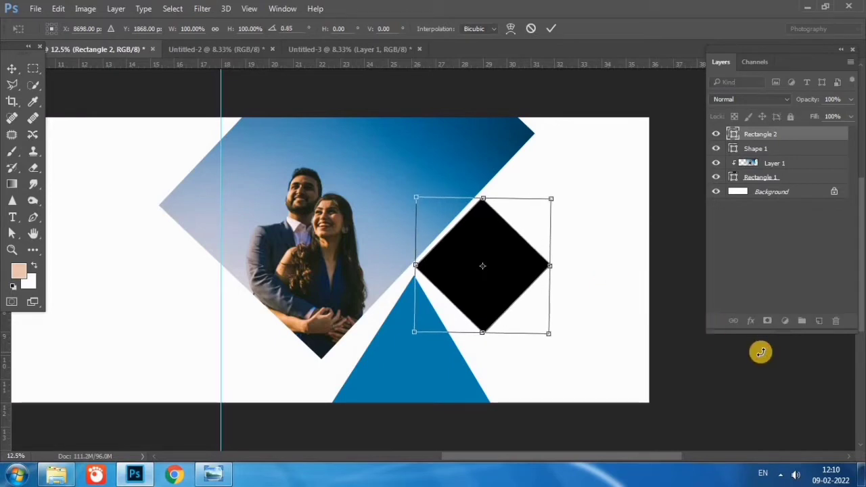
pyautogui.press('Left')
pyautogui.press('Left')
pyautogui.press('Left')
pyautogui.press('Left')
pyautogui.press('Left')
pyautogui.press('Left')
pyautogui.press('Return')
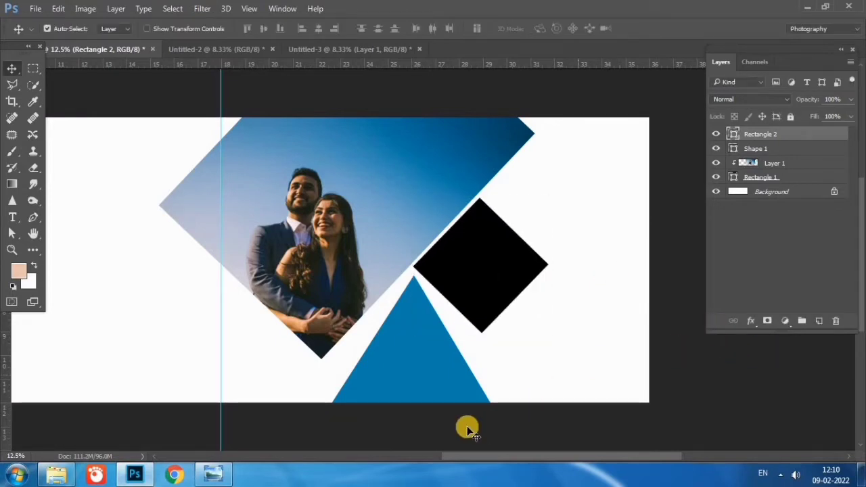
pyautogui.moveTo(418, 389); pyautogui.dragTo(410, 383)
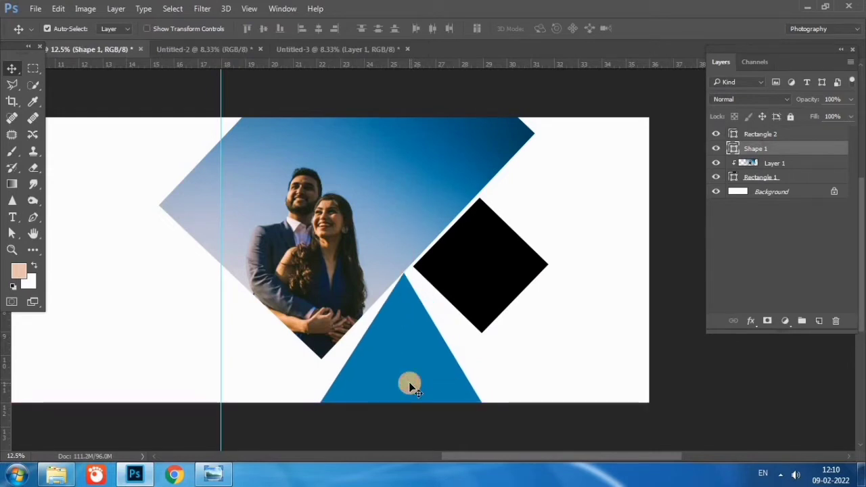
# Drag the triangle's corners to widen it to 3424 × 1752 px along the page bottom
pyautogui.click(12, 234)
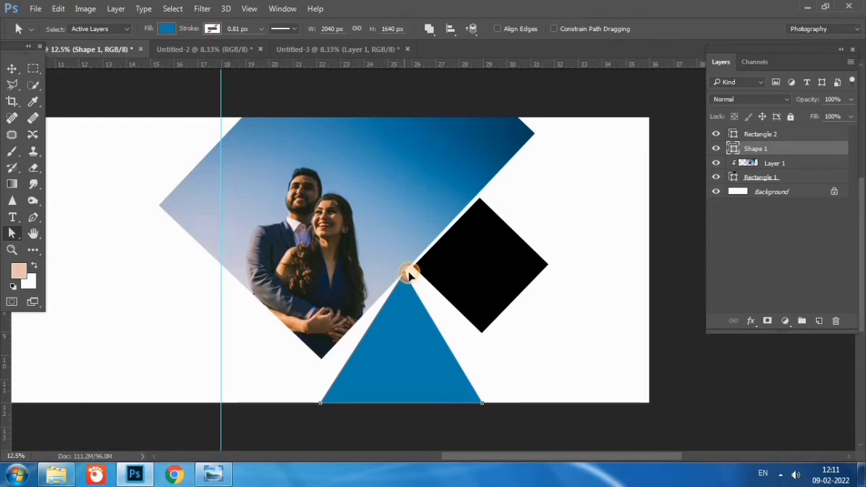
pyautogui.moveTo(409, 274); pyautogui.dragTo(406, 290)
pyautogui.moveTo(319, 405); pyautogui.dragTo(285, 404)
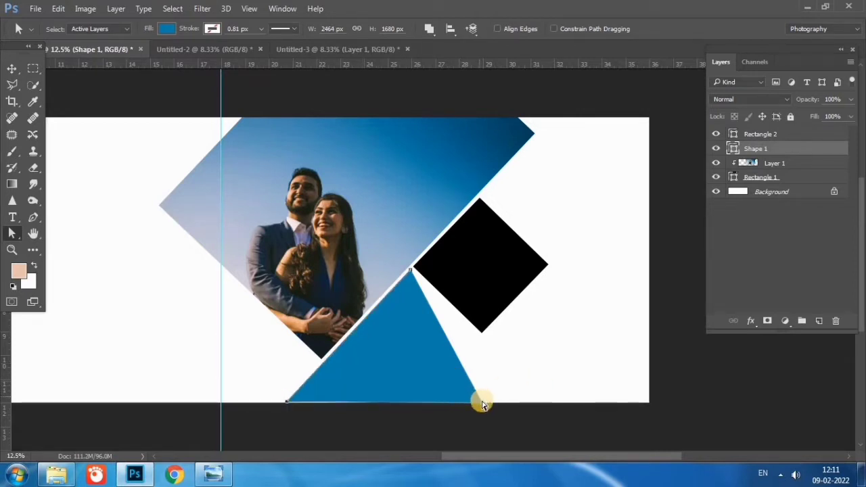
pyautogui.moveTo(485, 404); pyautogui.dragTo(548, 409)
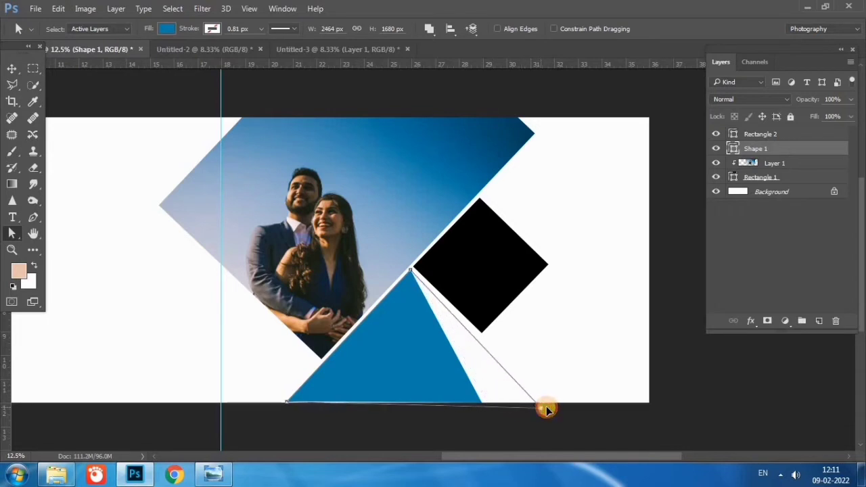
pyautogui.moveTo(551, 409); pyautogui.dragTo(552, 406)
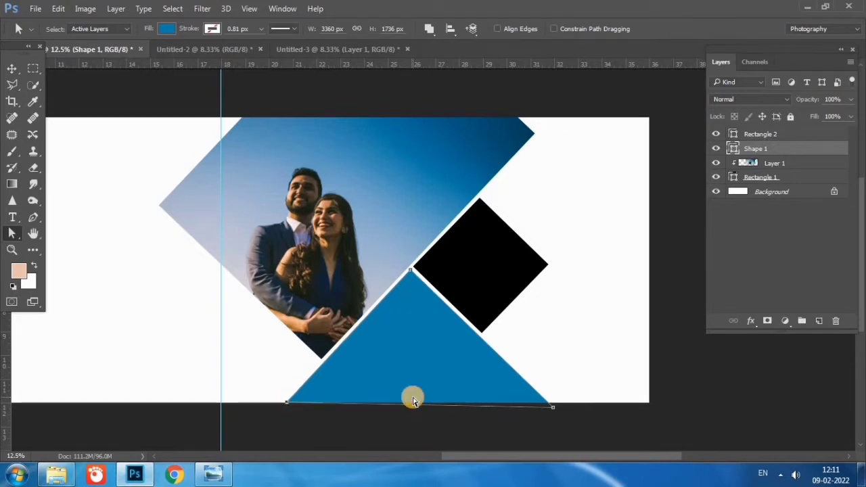
pyautogui.moveTo(414, 400); pyautogui.dragTo(413, 401)
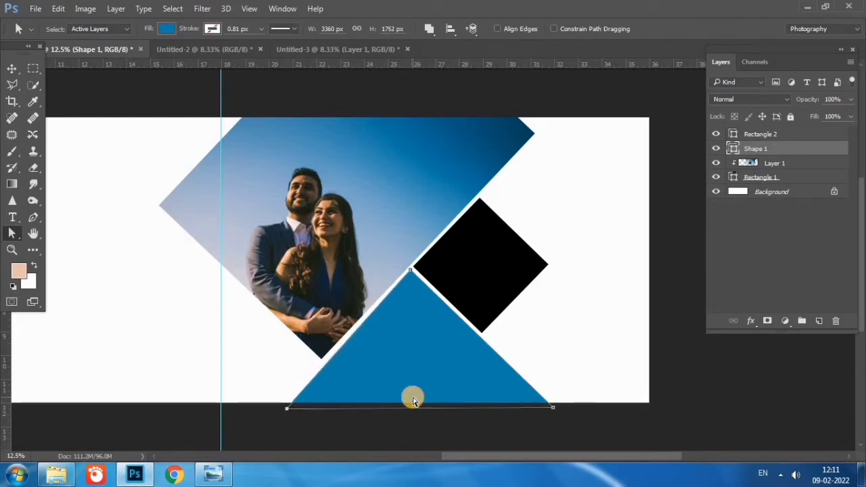
pyautogui.press('Left')
pyautogui.press('Left')
pyautogui.press('Left')
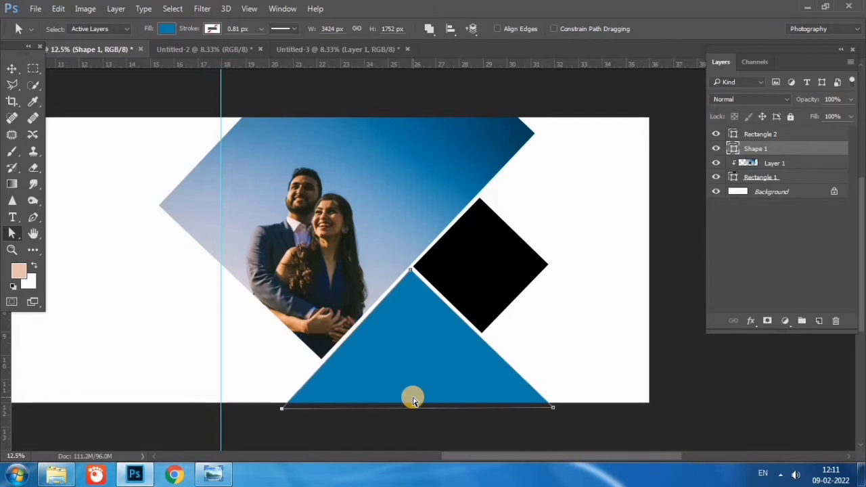
pyautogui.press('Return')
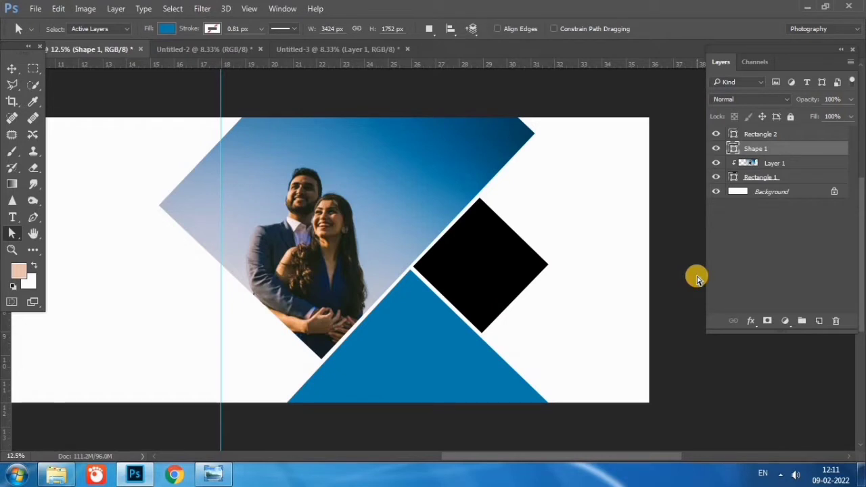
# Duplicate the large black diamond and shrink the copy to about 78%
pyautogui.click(15, 69)
pyautogui.click(530, 292)
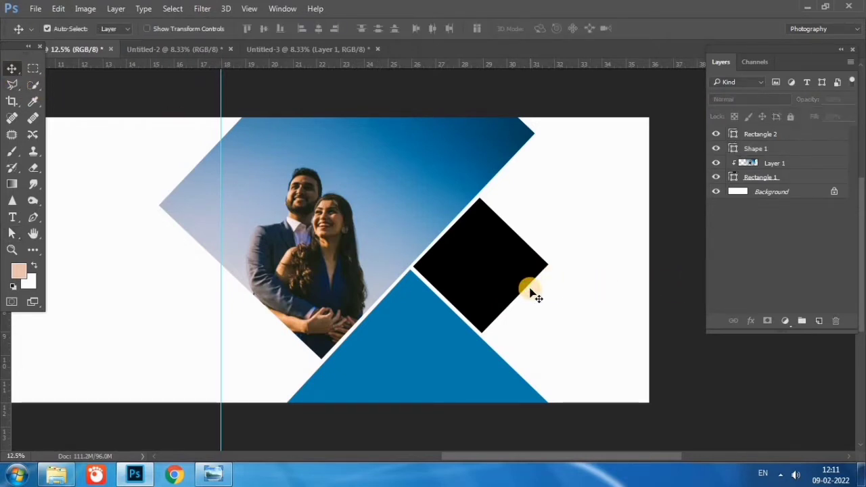
pyautogui.click(530, 292)
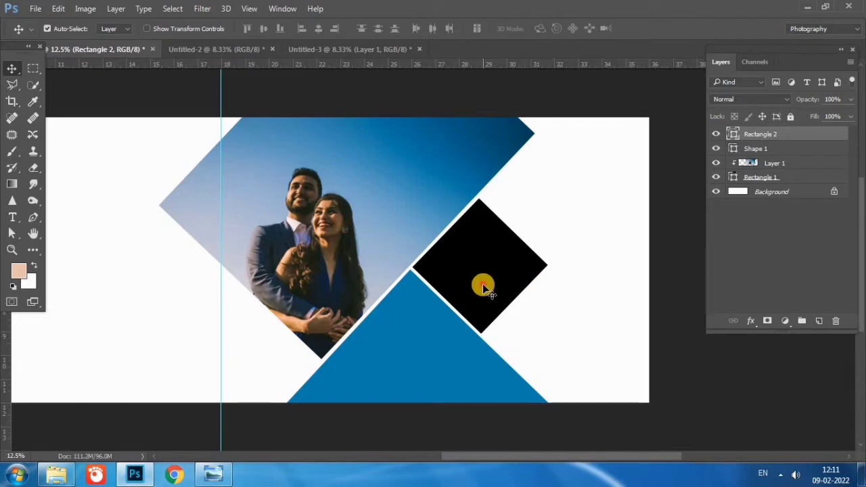
pyautogui.moveTo(483, 287); pyautogui.dragTo(563, 358)
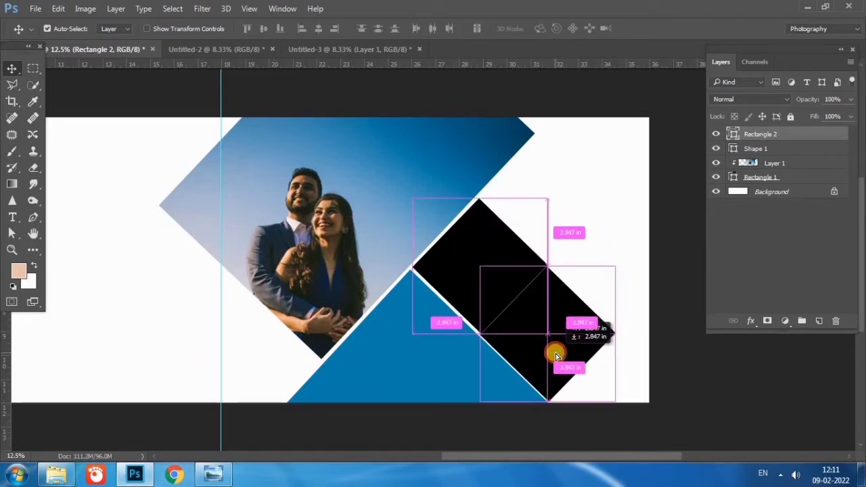
pyautogui.moveTo(563, 358); pyautogui.dragTo(555, 354)
pyautogui.hotkey('ctrl', 't')
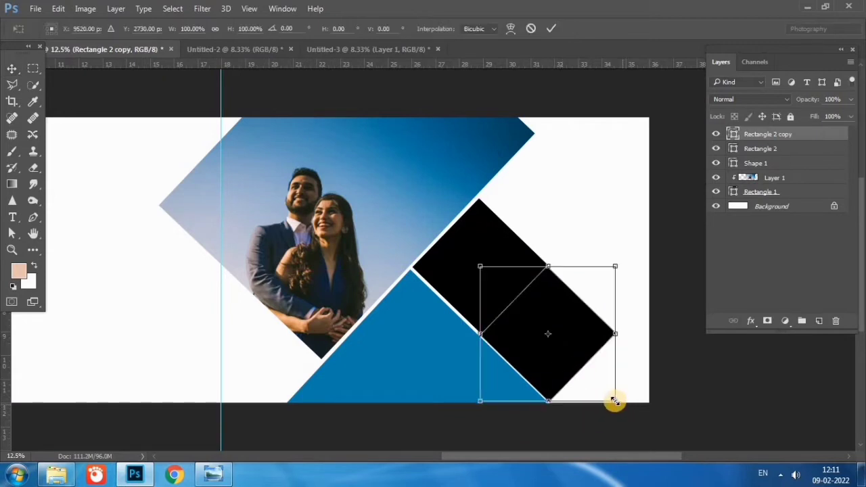
pyautogui.moveTo(613, 401); pyautogui.dragTo(596, 391)
pyautogui.press('Return')
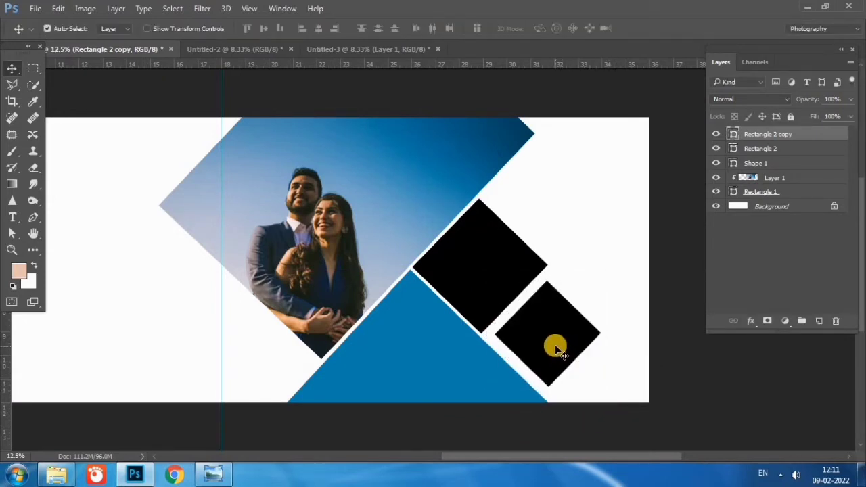
# Nudge the small diamond into place beside the large diamond
pyautogui.moveTo(555, 345); pyautogui.dragTo(561, 336)
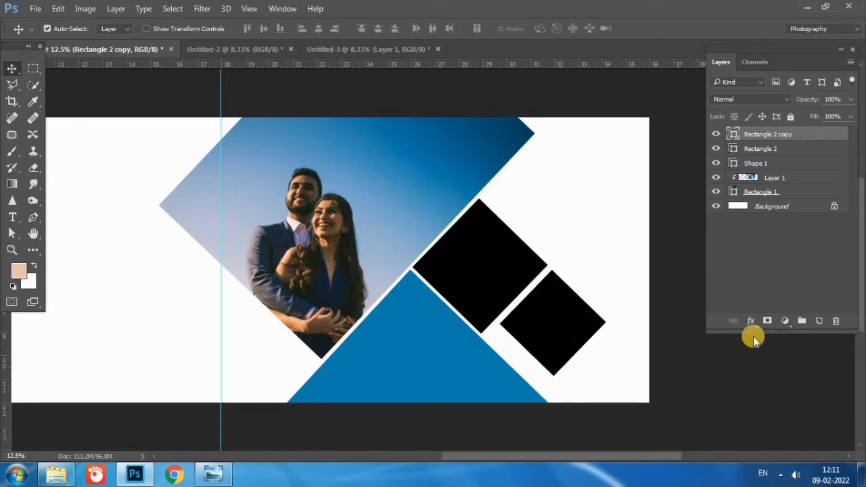
pyautogui.press('Left')
pyautogui.press('Left')
pyautogui.press('Up')
pyautogui.press('Left')
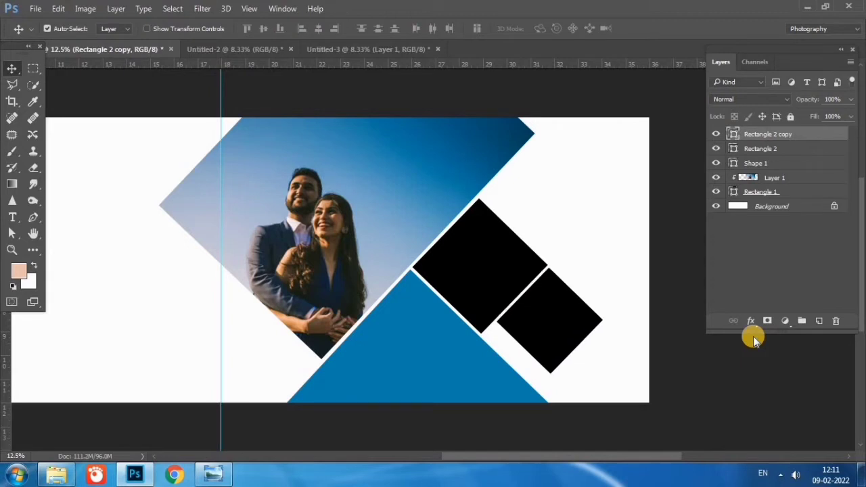
pyautogui.press('Right')
pyautogui.press('Right')
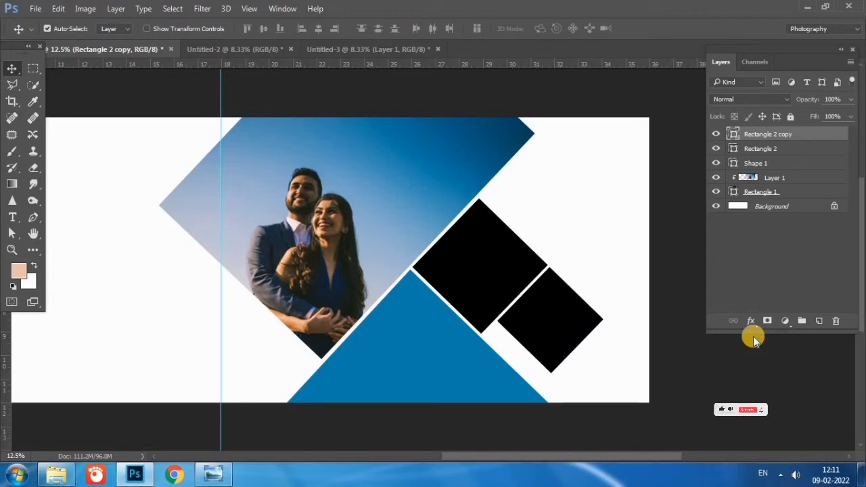
# Copy the small diamond down-left, then marquee-select all the layout shapes
pyautogui.keyDown('alt'); pyautogui.click(552, 322); pyautogui.keyUp('alt')
pyautogui.moveTo(551, 322); pyautogui.dragTo(496, 376)
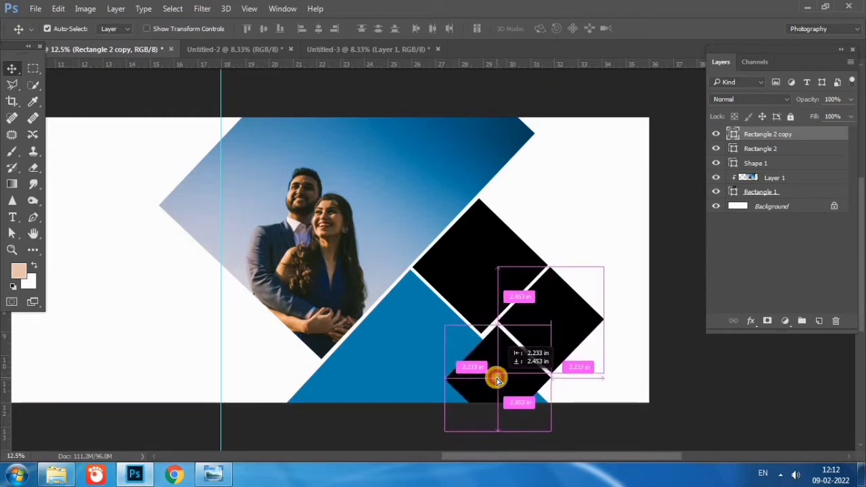
pyautogui.moveTo(501, 380); pyautogui.dragTo(499, 379)
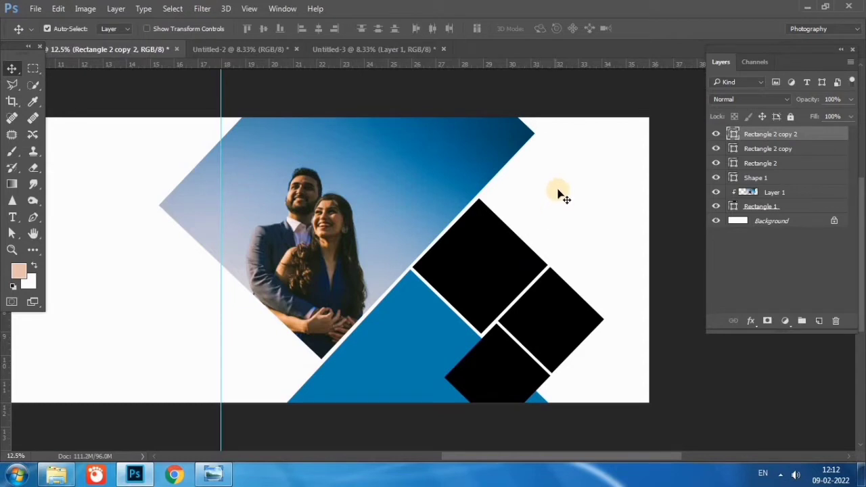
pyautogui.moveTo(570, 172); pyautogui.dragTo(380, 353)
# Scale the photo diamond, blue triangle and black diamonds together to about 92%
pyautogui.hotkey('ctrl', 't')
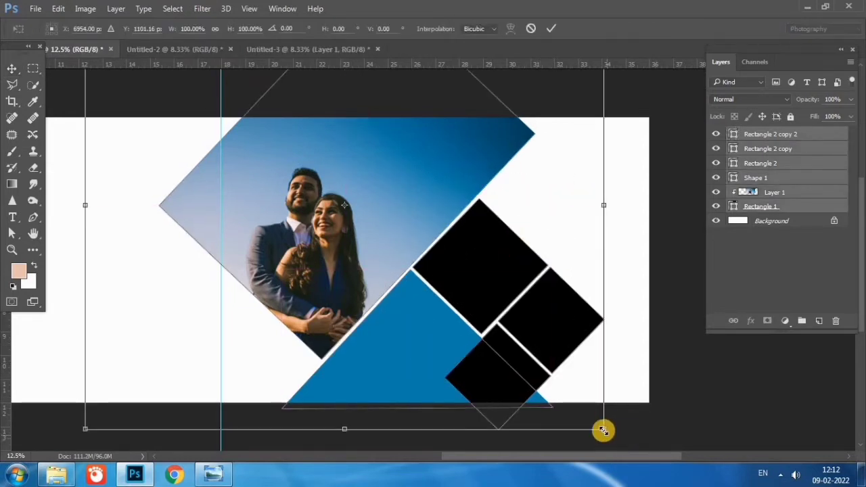
pyautogui.moveTo(603, 430)
pyautogui.mouseDown()
pyautogui.moveTo(564, 392)
pyautogui.moveTo(584, 399)
pyautogui.mouseUp()
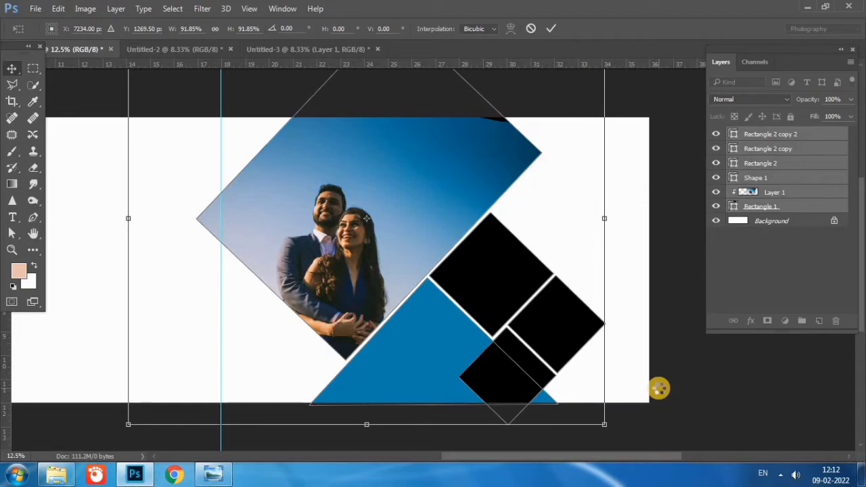
pyautogui.press('Return')
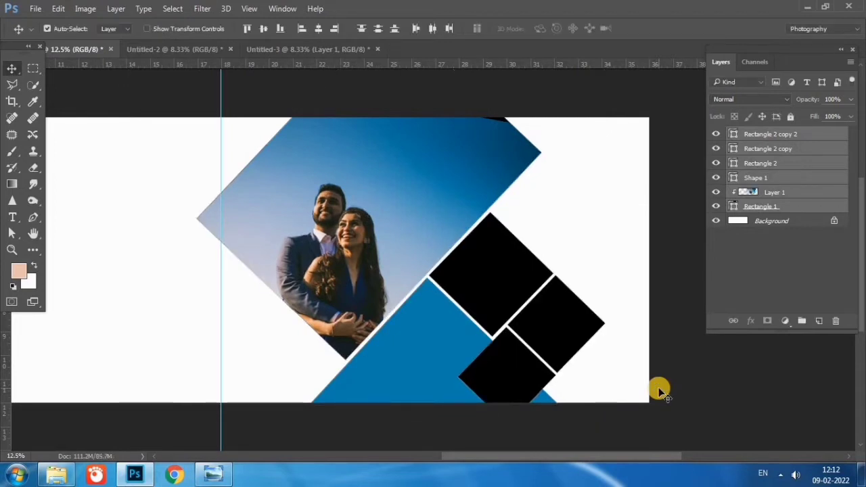
# Bring the bottom-left collage photo into the spread and clip it into the large diamond
pyautogui.click(830, 138)
pyautogui.click(437, 332)
pyautogui.click(507, 268)
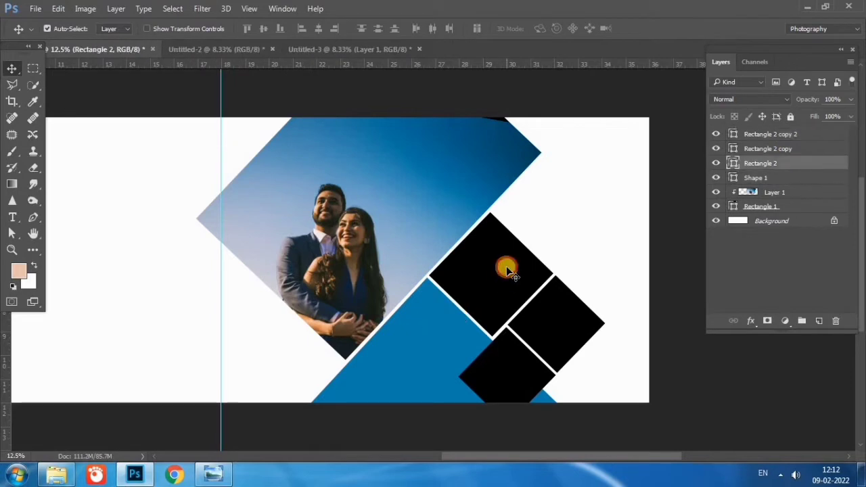
pyautogui.click(309, 50)
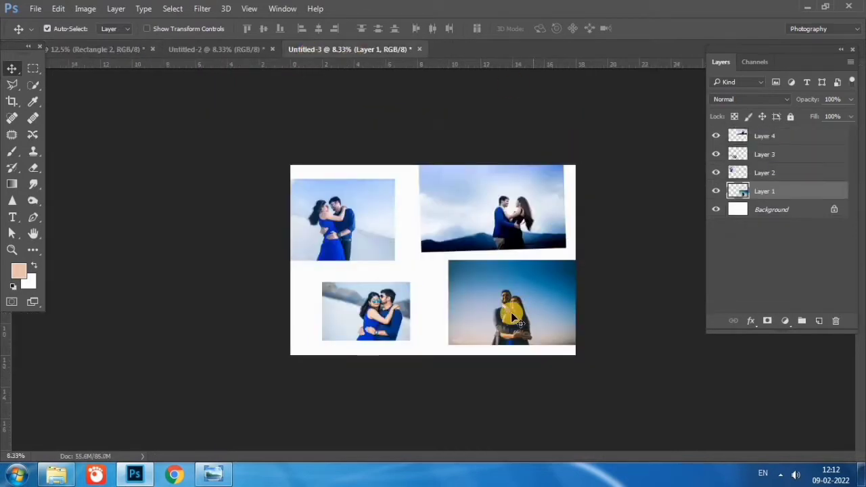
pyautogui.moveTo(276, 174); pyautogui.dragTo(167, 52)
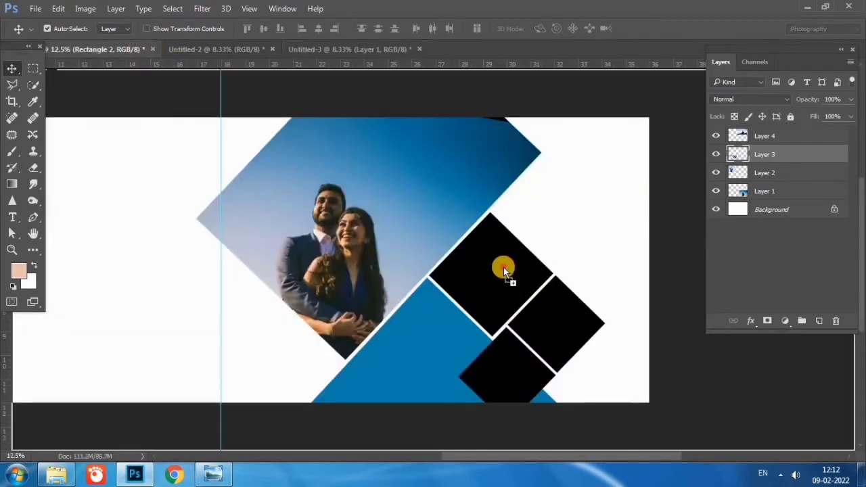
pyautogui.moveTo(168, 53); pyautogui.dragTo(540, 315)
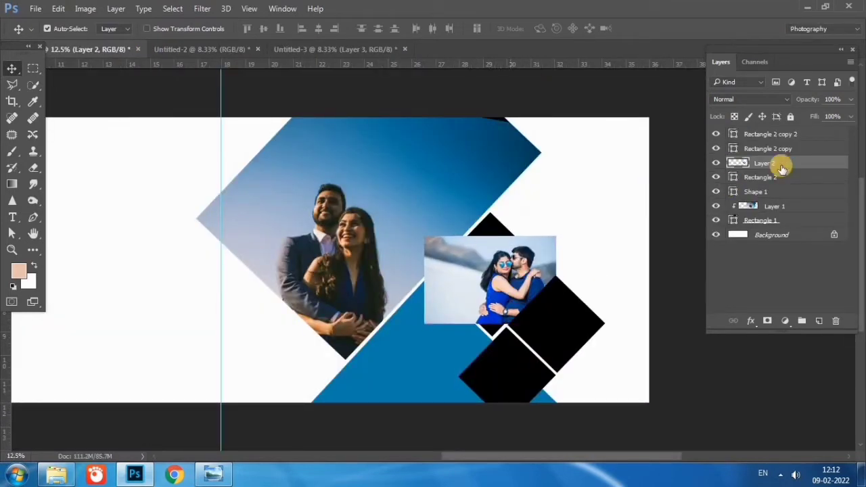
pyautogui.rightClick(750, 165)
pyautogui.click(586, 284)
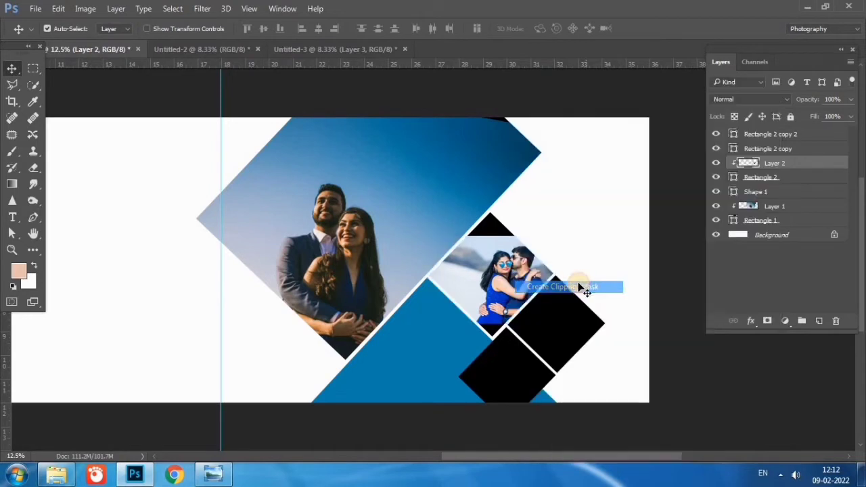
# Enlarge the clipped inset photo to about 146% and shift it slightly left
pyautogui.press('ctrl')
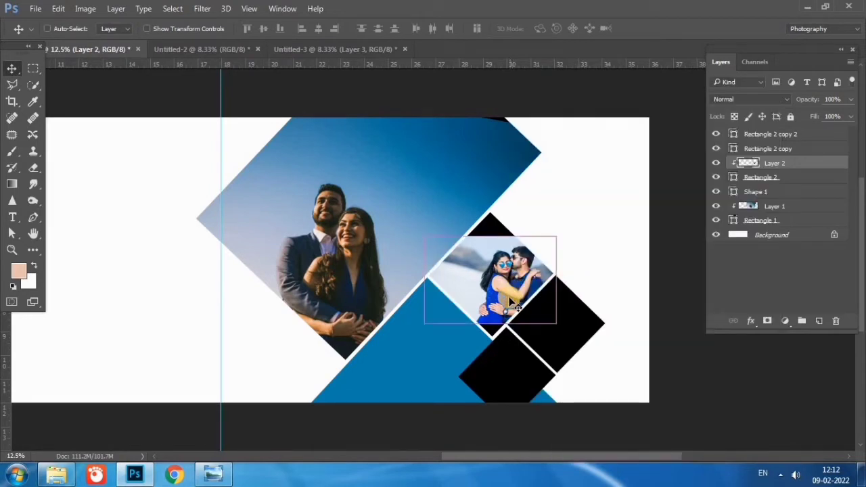
pyautogui.hotkey('ctrl', 't')
pyautogui.moveTo(423, 324); pyautogui.dragTo(402, 334)
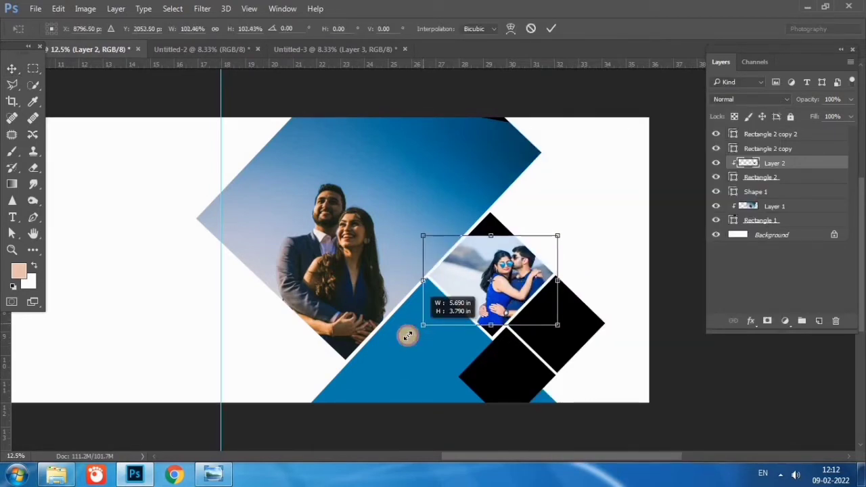
pyautogui.moveTo(482, 309); pyautogui.dragTo(461, 303)
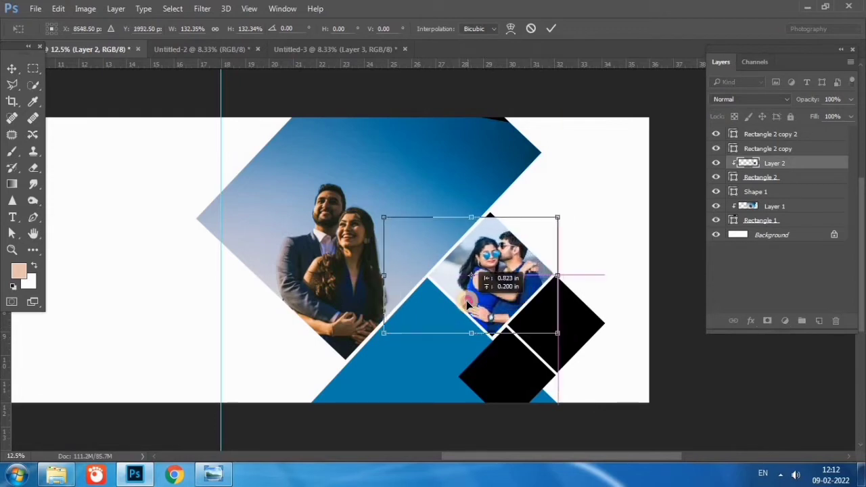
pyautogui.moveTo(556, 332); pyautogui.dragTo(579, 344)
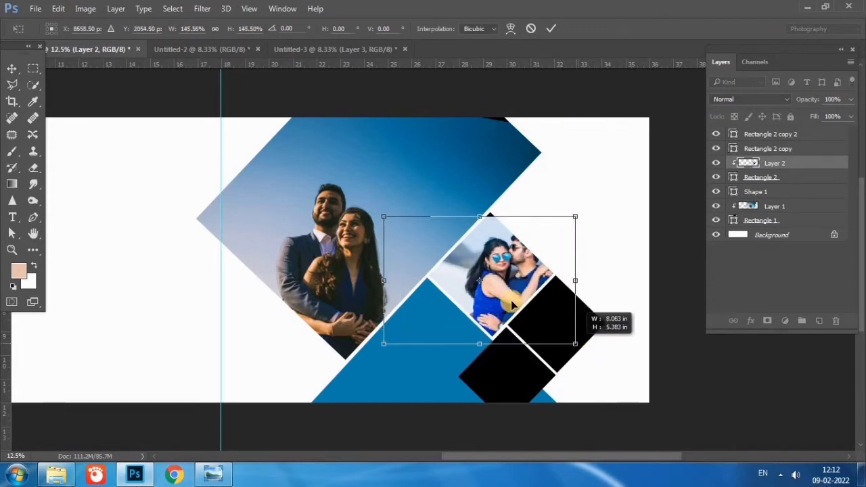
pyautogui.moveTo(515, 303); pyautogui.dragTo(492, 301)
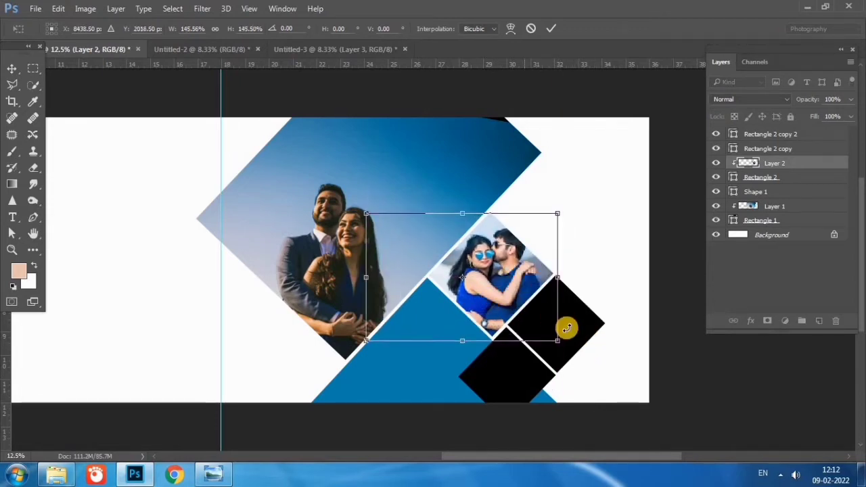
pyautogui.press('Return')
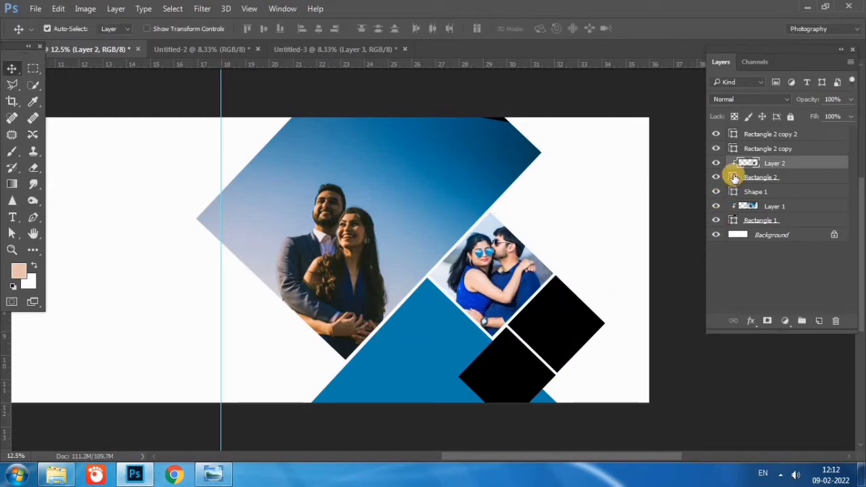
# Give the large diamond a near-white fill sampled from the photo
pyautogui.doubleClick(735, 177)
pyautogui.moveTo(516, 284); pyautogui.dragTo(459, 133)
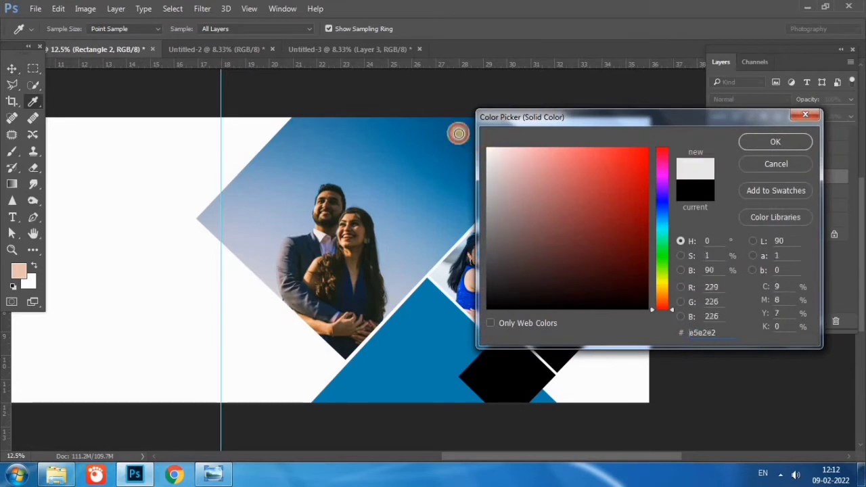
pyautogui.click(747, 142)
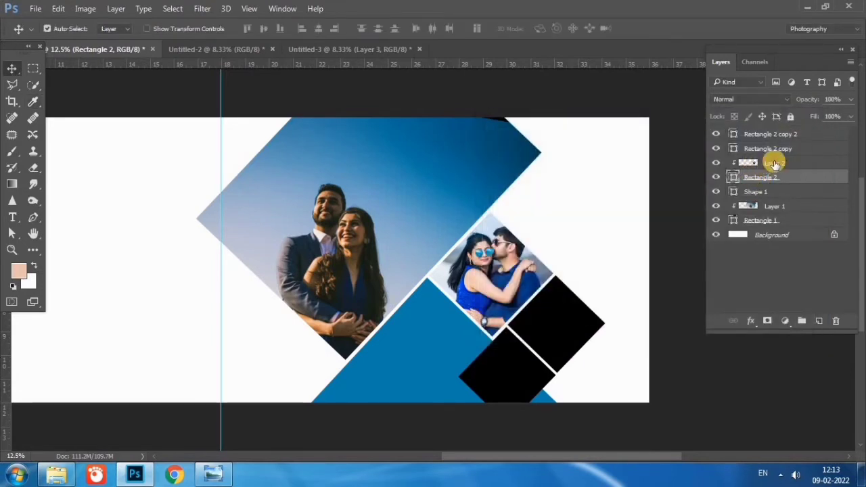
# Set Layer 2's blend mode to Luminosity to make the inset black-and-white
pyautogui.click(775, 163)
pyautogui.click(727, 98)
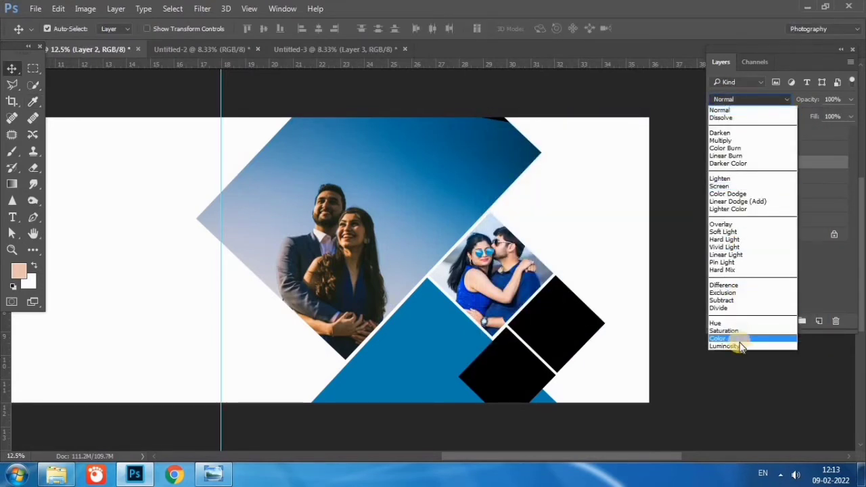
pyautogui.click(727, 346)
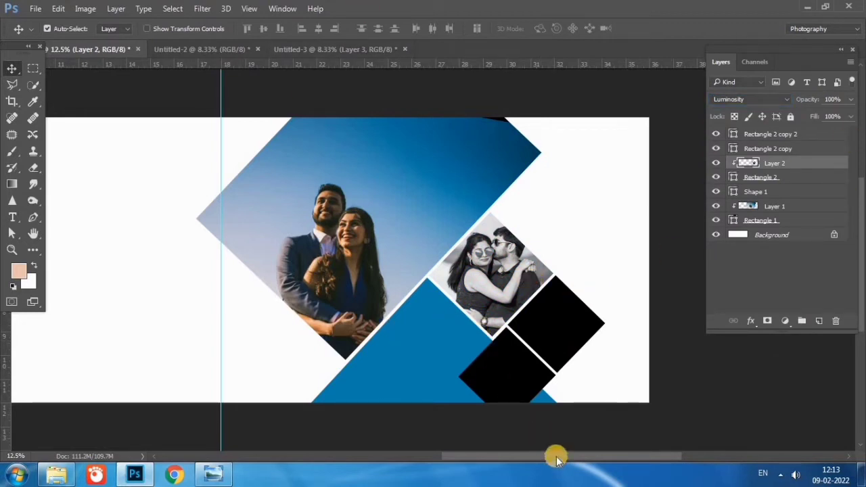
pyautogui.moveTo(556, 459); pyautogui.dragTo(575, 458)
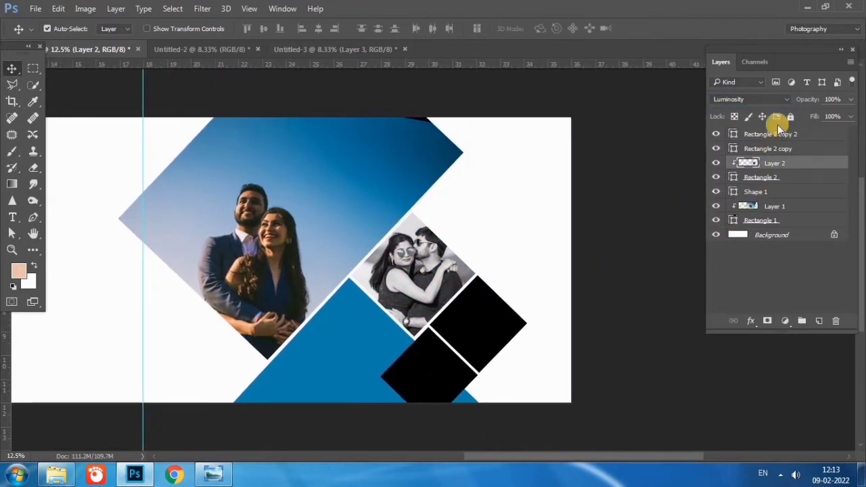
# Bring the WEDDING DAY title from Untitled-2 into the spread at right
pyautogui.click(777, 134)
pyautogui.click(255, 51)
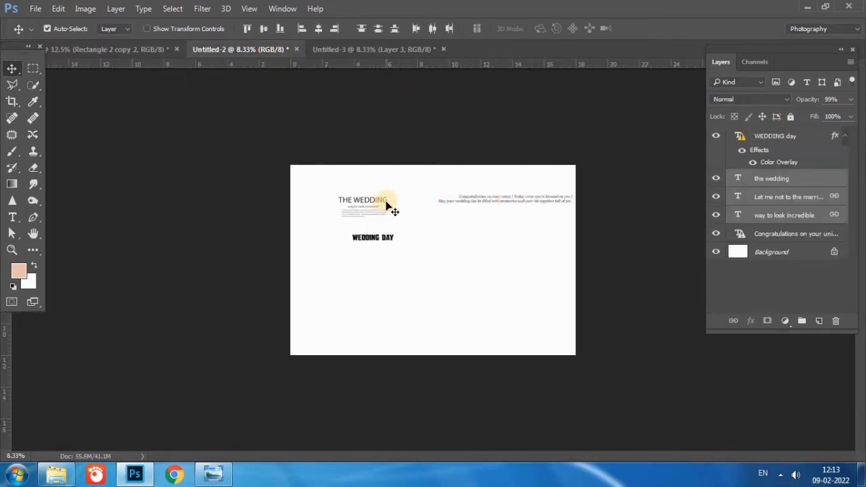
pyautogui.moveTo(390, 238); pyautogui.dragTo(404, 188)
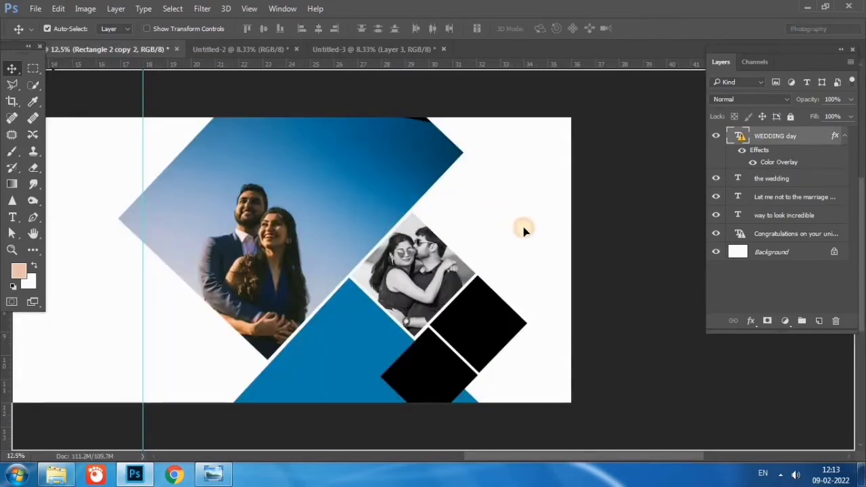
pyautogui.moveTo(515, 215)
pyautogui.mouseDown()
pyautogui.moveTo(522, 227)
pyautogui.moveTo(532, 206)
pyautogui.mouseUp()
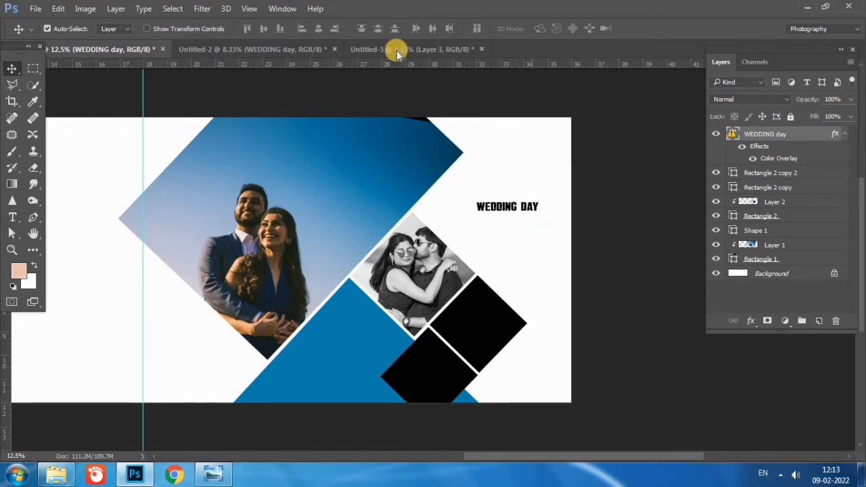
# Add the congratulations paragraph, scaled to about 52% and placed just beneath WEDDING DAY
pyautogui.click(294, 52)
pyautogui.moveTo(452, 189)
pyautogui.mouseDown()
pyautogui.moveTo(482, 232)
pyautogui.moveTo(602, 232)
pyautogui.mouseUp()
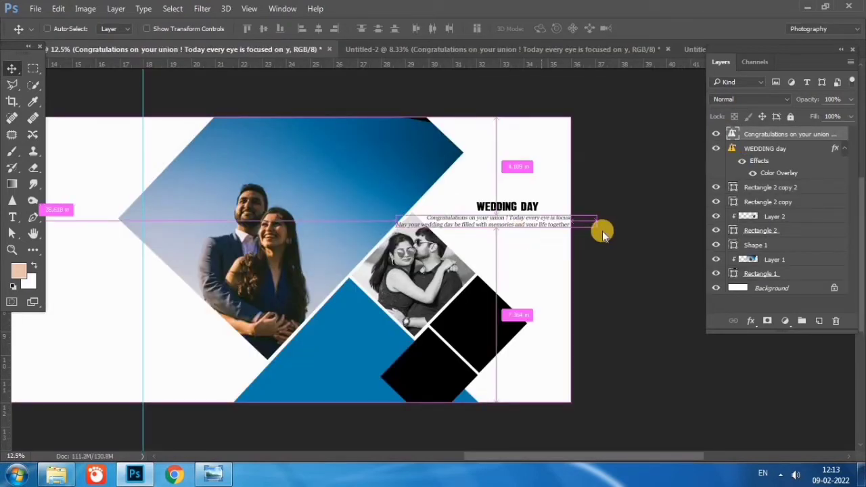
pyautogui.click(380, 201)
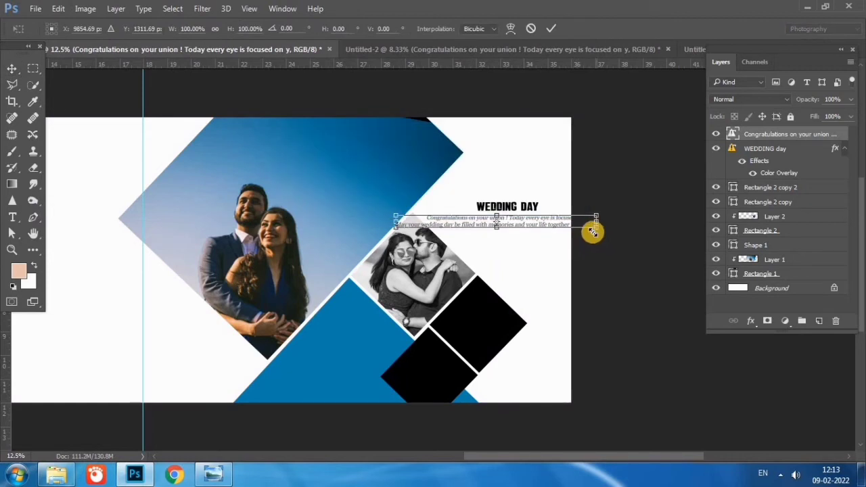
pyautogui.moveTo(591, 228)
pyautogui.mouseDown()
pyautogui.moveTo(542, 216)
pyautogui.moveTo(548, 219)
pyautogui.mouseUp()
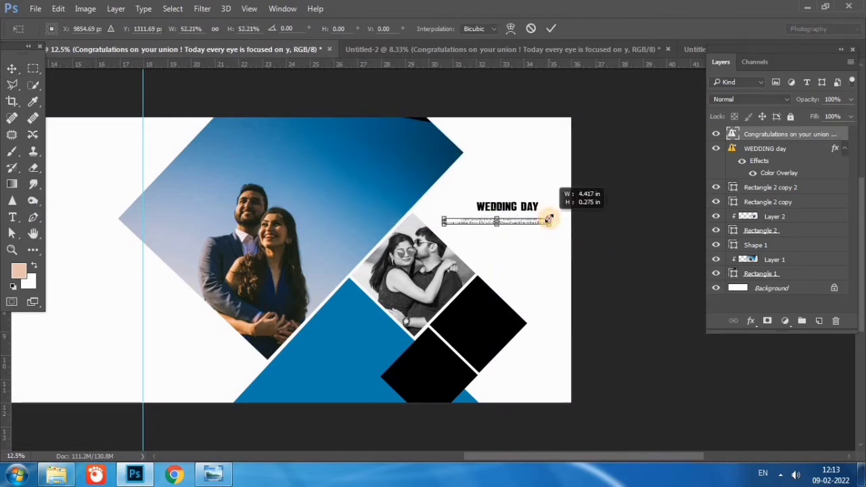
pyautogui.press('Return')
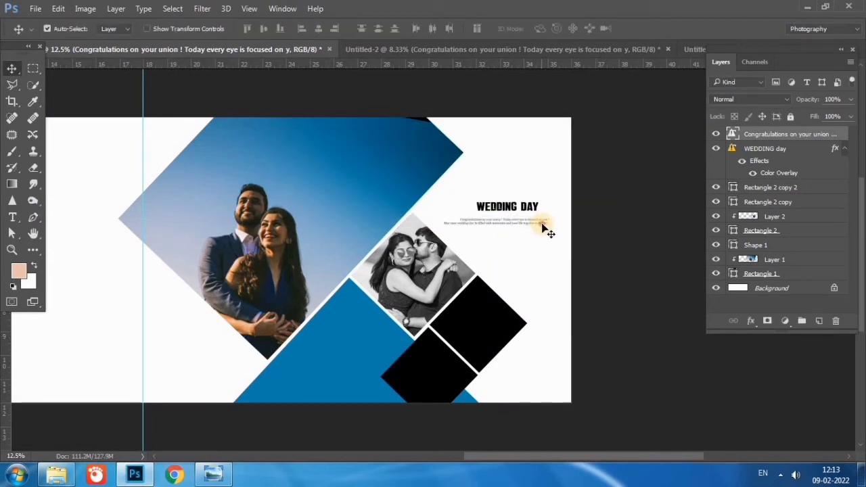
pyautogui.moveTo(542, 225); pyautogui.dragTo(546, 220)
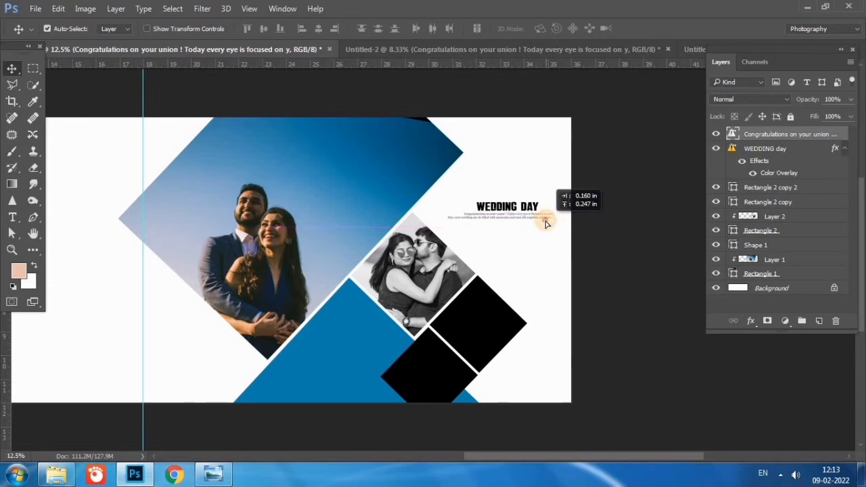
pyautogui.moveTo(545, 223); pyautogui.dragTo(545, 221)
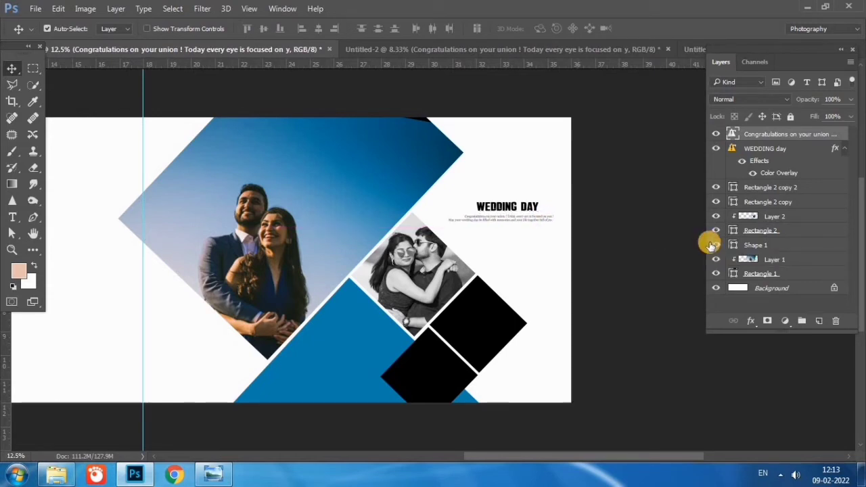
# Select the WEDDING DAY title and caption together and nudge them slightly higher
pyautogui.keyDown('shift'); pyautogui.click(775, 150); pyautogui.keyUp('shift')
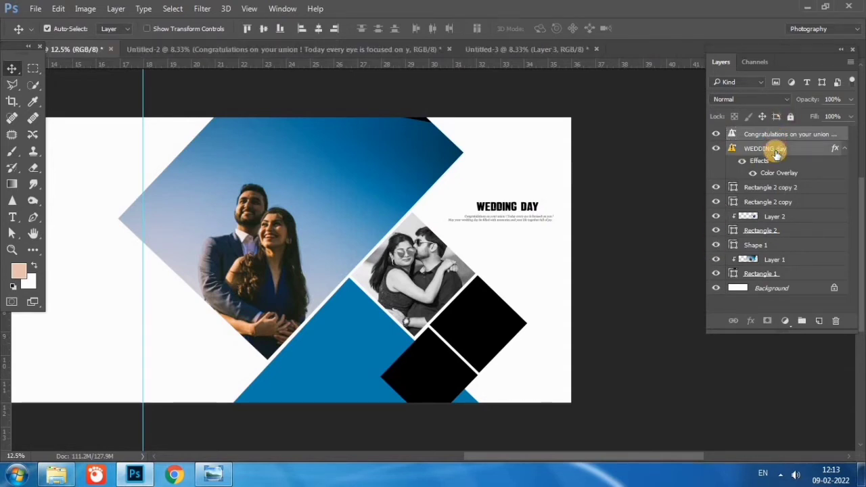
pyautogui.hotkey('shift', 'Down')
pyautogui.hotkey('shift', 'Down')
pyautogui.hotkey('shift', 'Down')
pyautogui.hotkey('shift', 'Up')
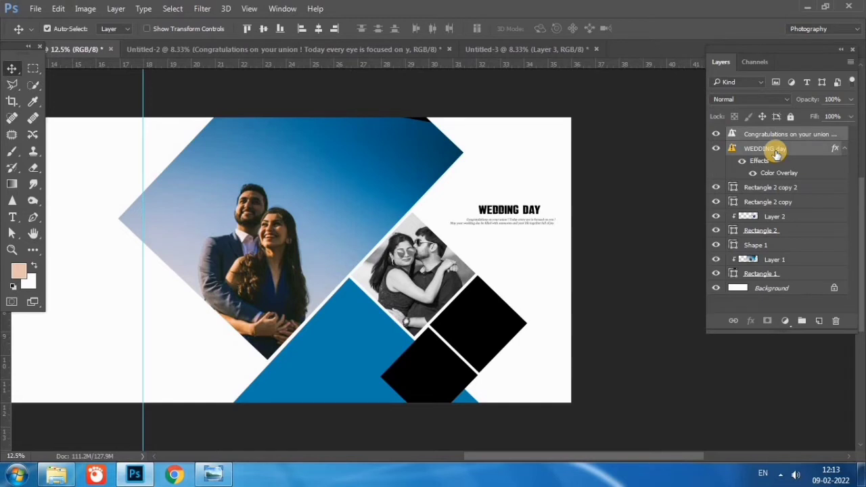
pyautogui.hotkey('shift', 'Up')
pyautogui.hotkey('shift', 'Up')
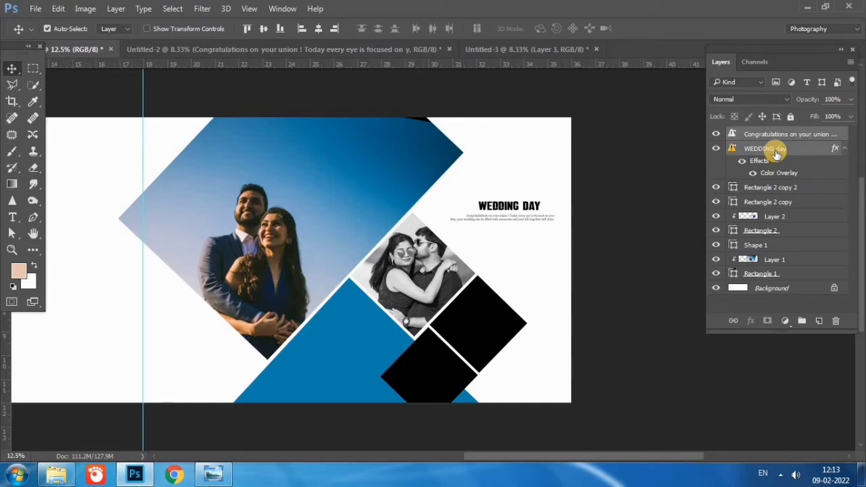
pyautogui.hotkey('shift', 'Up')
pyautogui.hotkey('shift', 'Up')
pyautogui.hotkey('shift', 'Up')
pyautogui.hotkey('shift', 'Up')
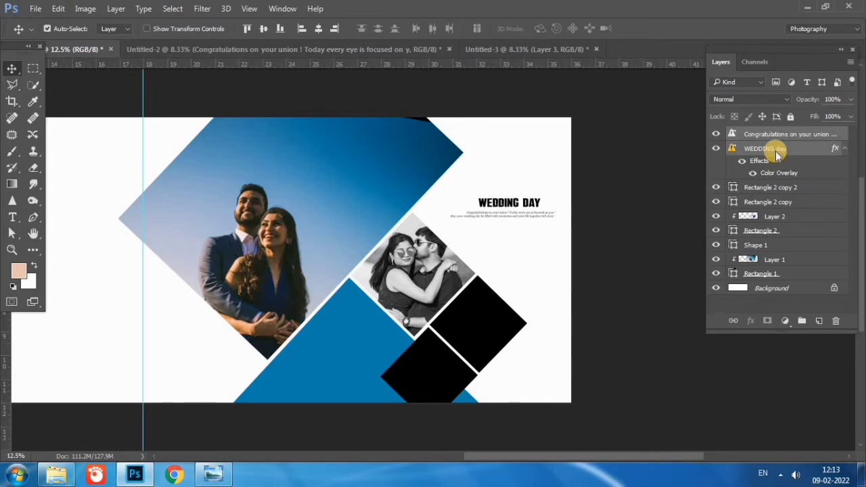
pyautogui.click(792, 138)
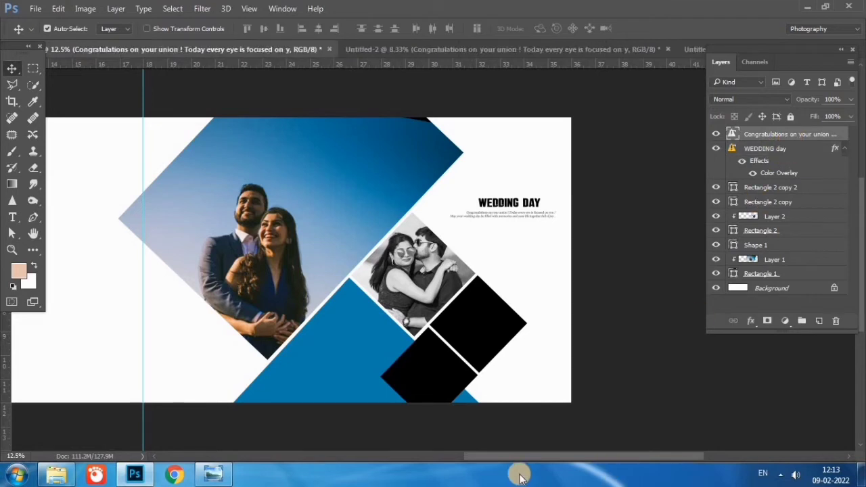
# Draw a black four-sided Pen shape covering the left page with a slanted right edge
pyautogui.moveTo(530, 462); pyautogui.dragTo(423, 464)
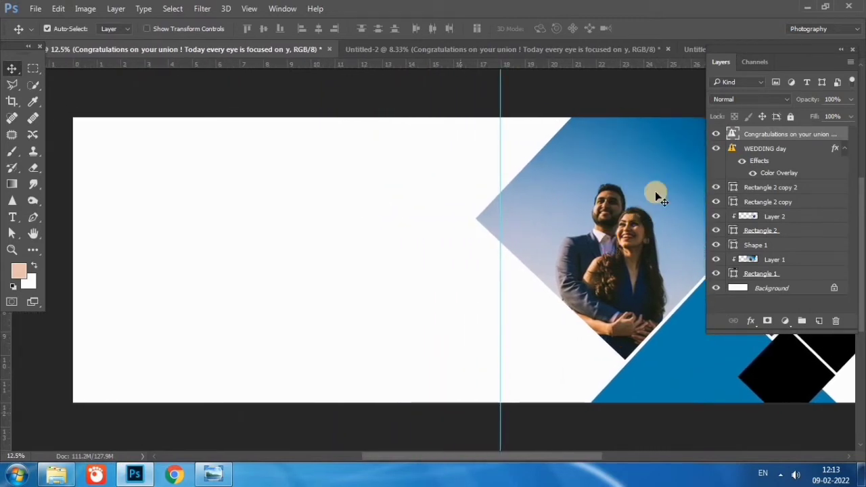
pyautogui.click(33, 250)
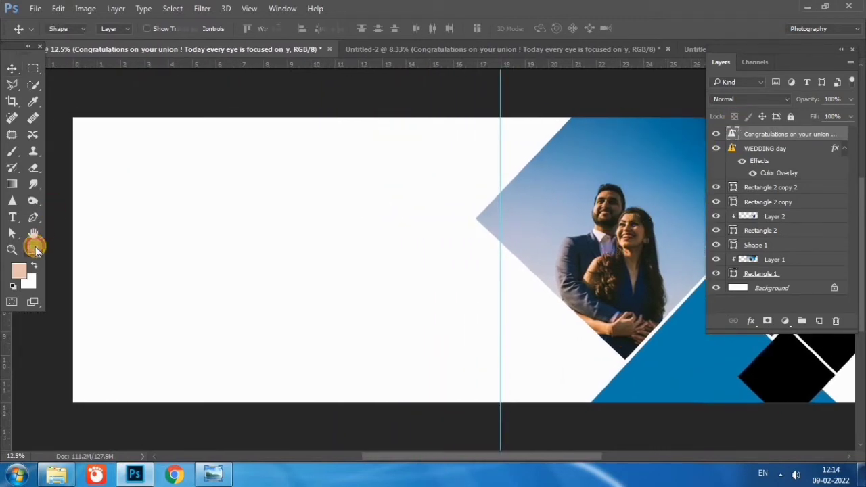
pyautogui.click(67, 391)
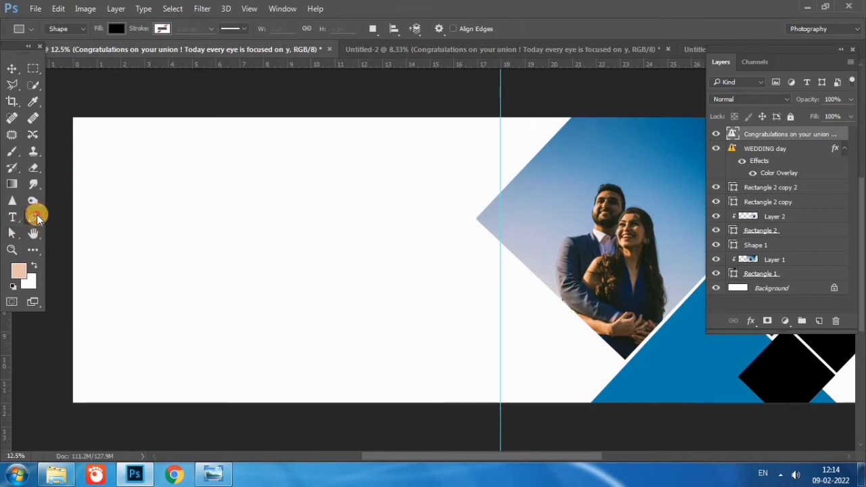
pyautogui.moveTo(36, 217); pyautogui.dragTo(65, 218)
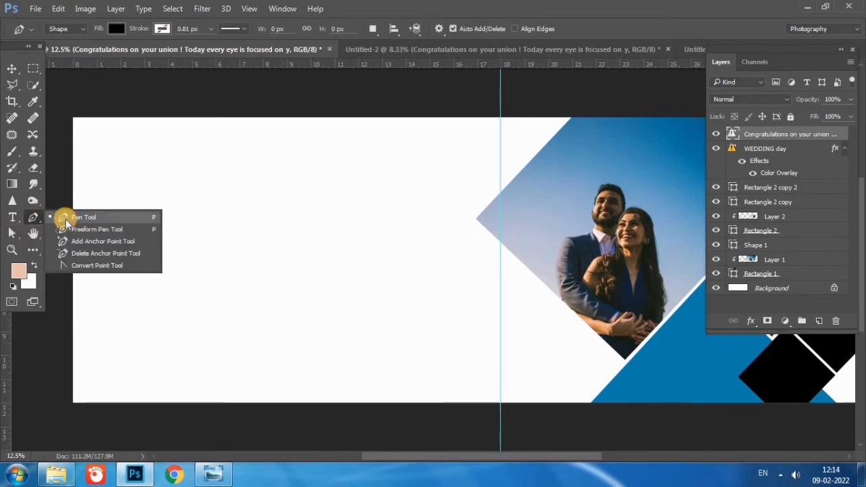
pyautogui.click(81, 120)
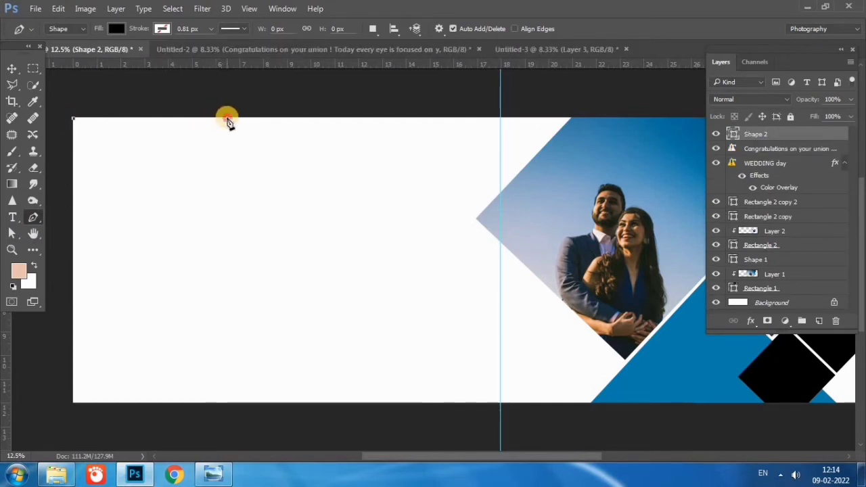
pyautogui.click(227, 119)
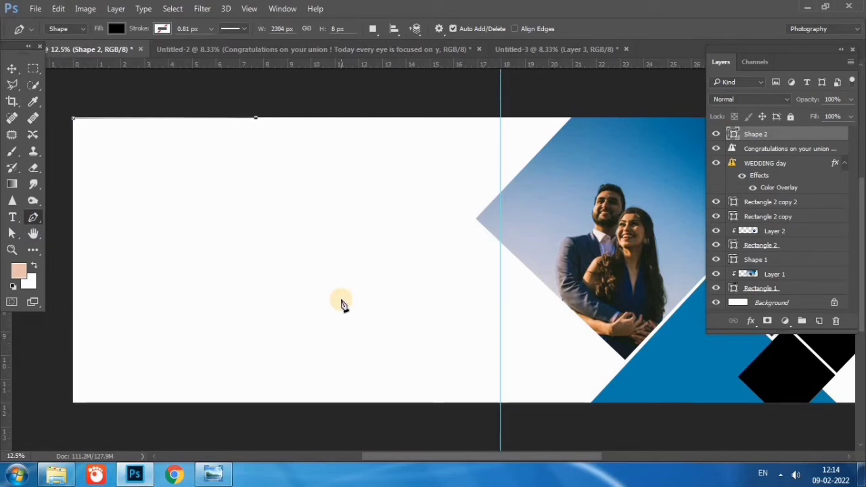
pyautogui.click(366, 402)
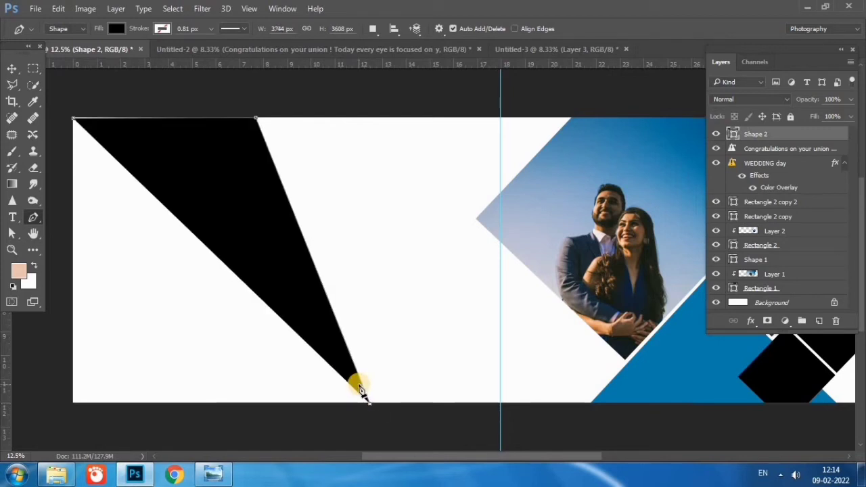
pyautogui.moveTo(359, 387); pyautogui.dragTo(376, 403)
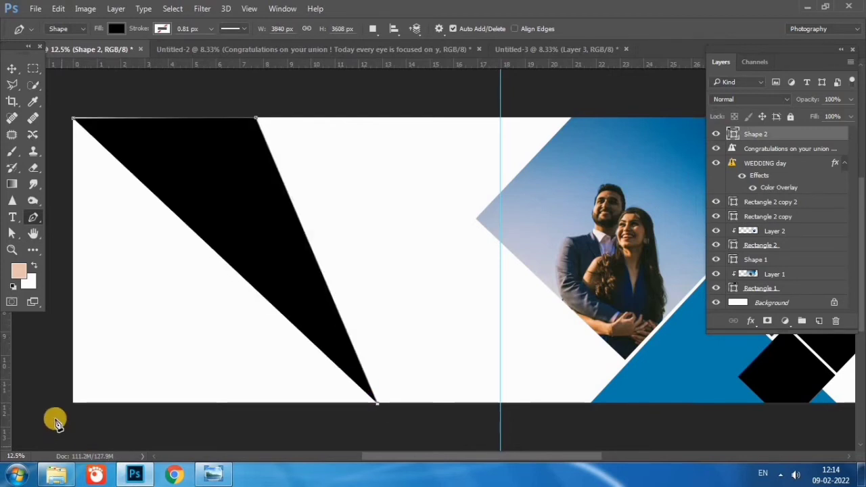
pyautogui.click(72, 405)
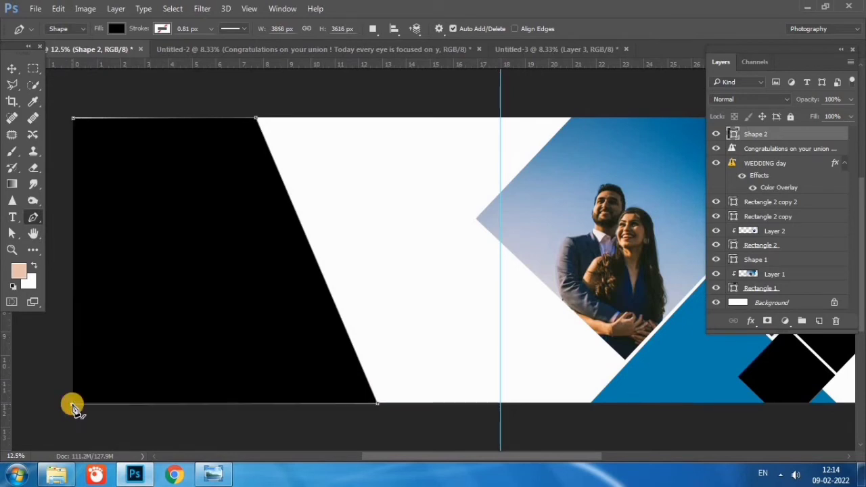
pyautogui.click(74, 119)
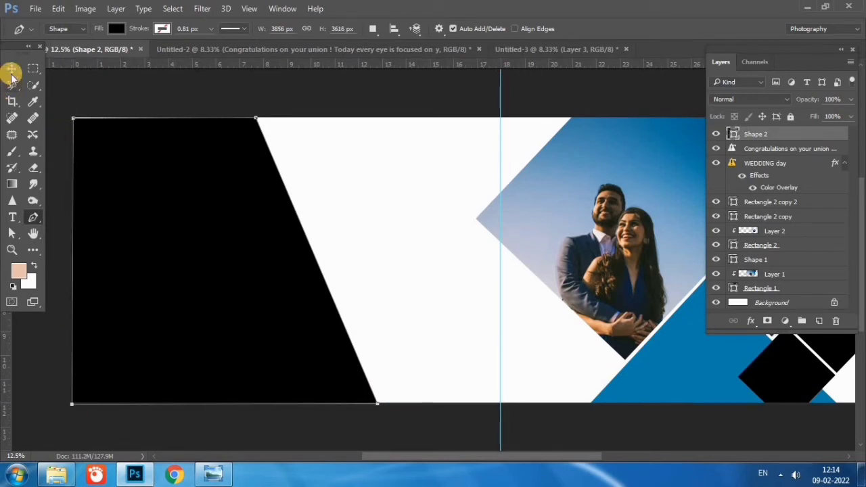
# Widen Shape 2 slightly at its bottom-right corner with Free Transform
pyautogui.click(11, 69)
pyautogui.click(230, 219)
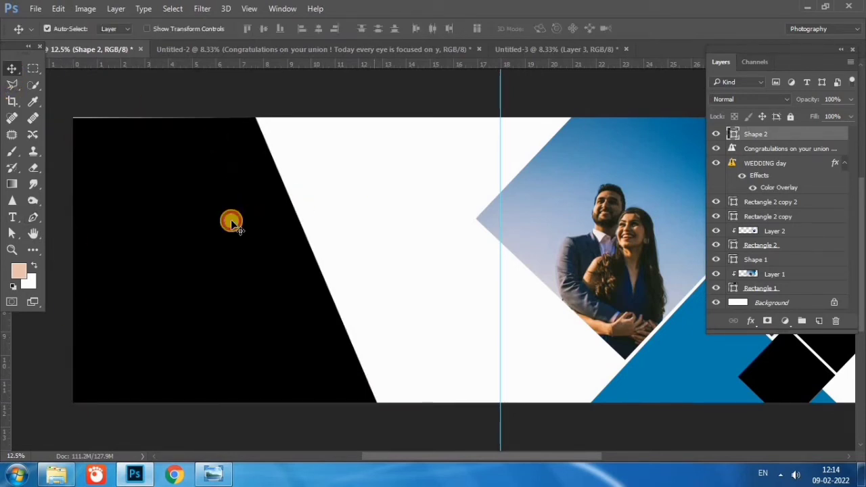
pyautogui.hotkey('ctrl', 't')
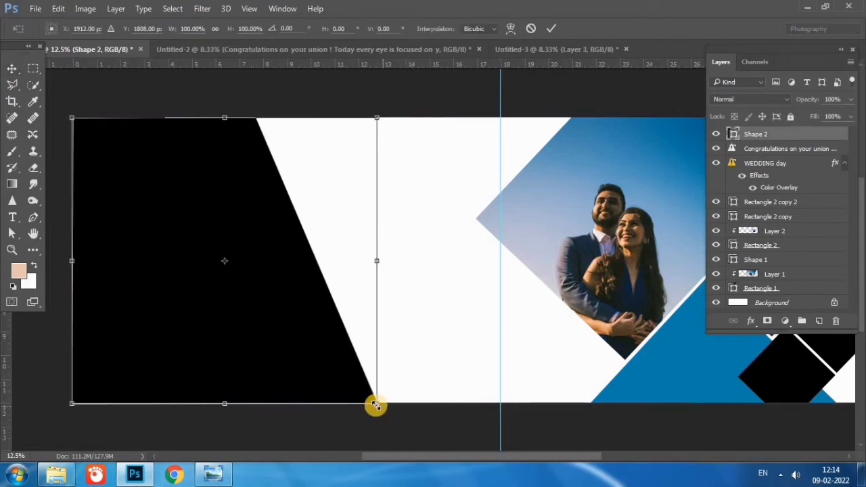
pyautogui.moveTo(376, 404); pyautogui.dragTo(386, 406)
pyautogui.press('Return')
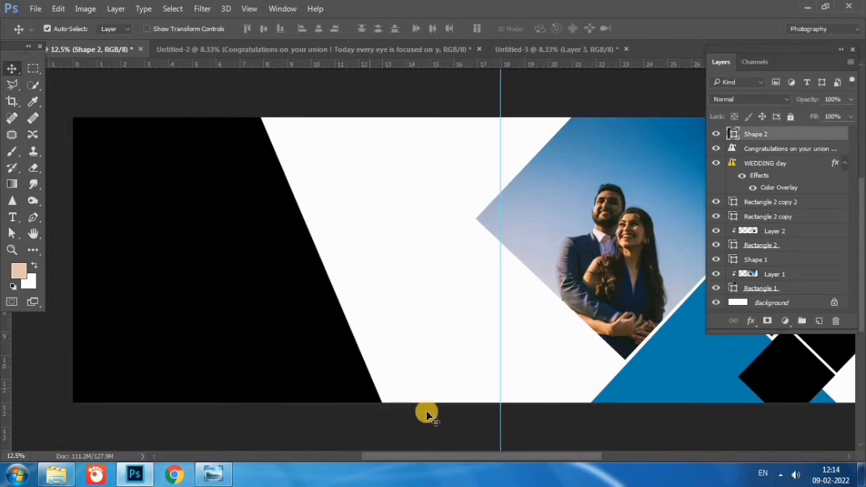
pyautogui.moveTo(456, 458); pyautogui.dragTo(417, 458)
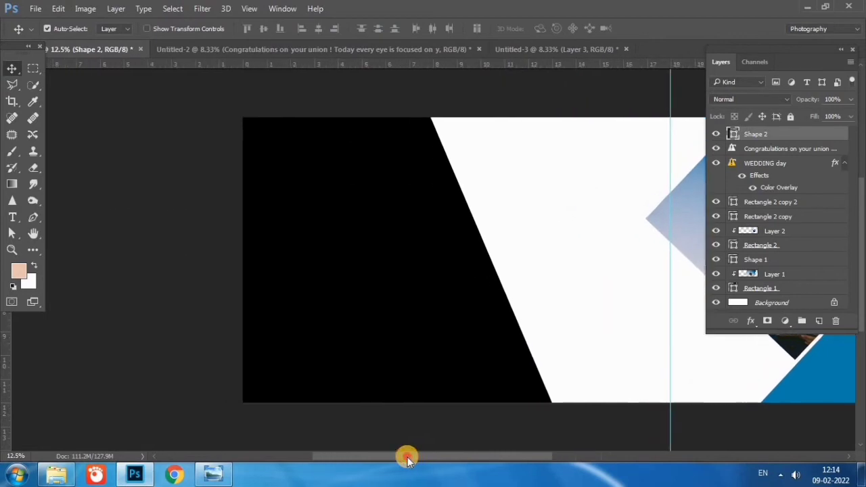
# Bring the couple-on-the-hillside photo from Untitled-3 and clip it to Shape 2
pyautogui.click(542, 50)
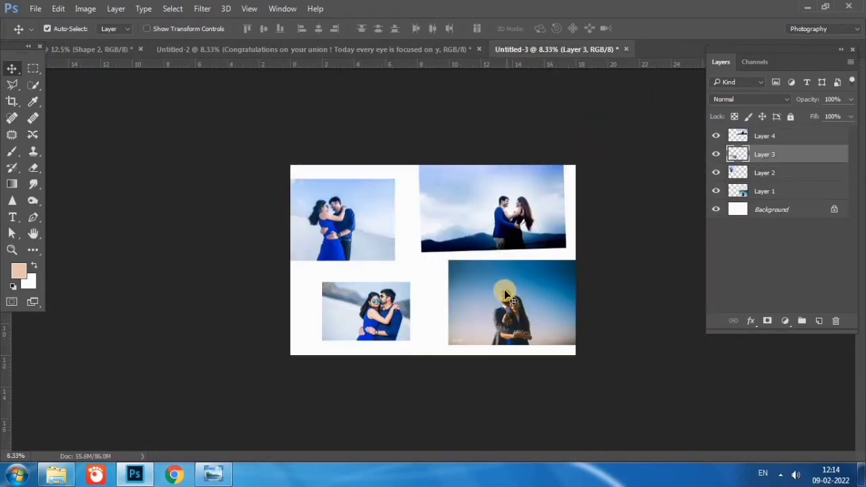
pyautogui.moveTo(507, 233)
pyautogui.mouseDown()
pyautogui.moveTo(177, 113)
pyautogui.moveTo(305, 248)
pyautogui.mouseUp()
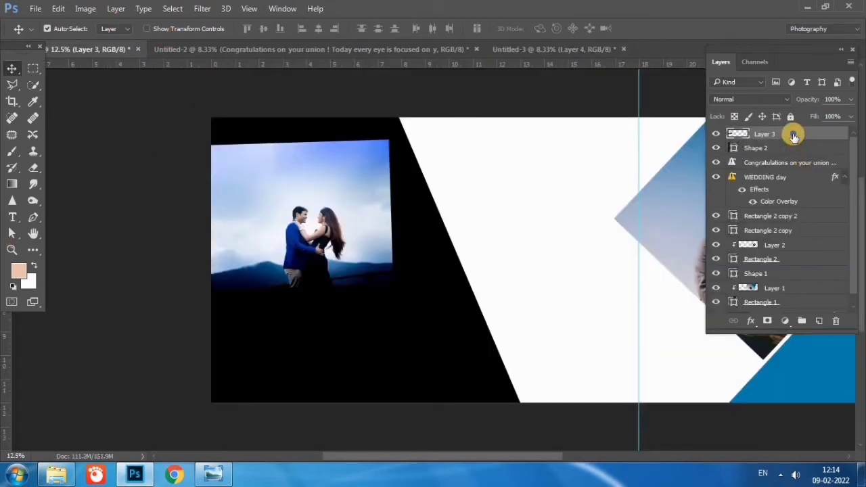
pyautogui.rightClick(793, 135)
pyautogui.click(602, 290)
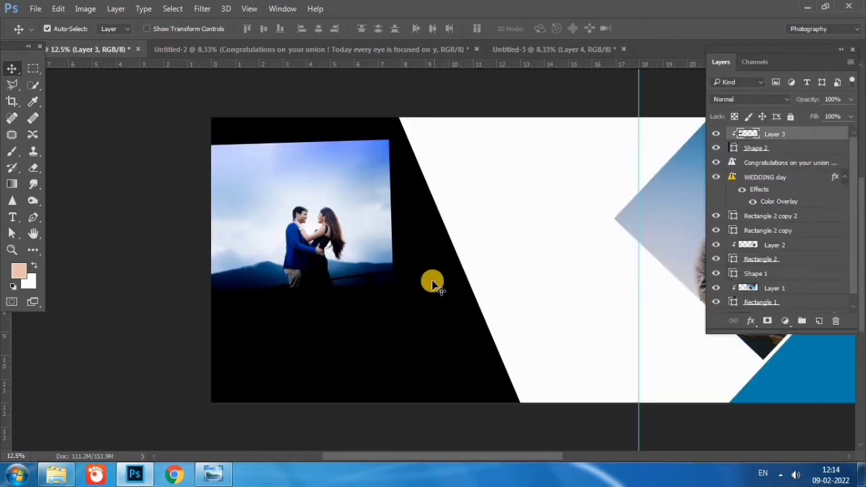
# Enlarge the clipped photo to about 263% and position it to fill the left-page shape
pyautogui.hotkey('ctrl', 't')
pyautogui.moveTo(393, 291); pyautogui.dragTo(546, 392)
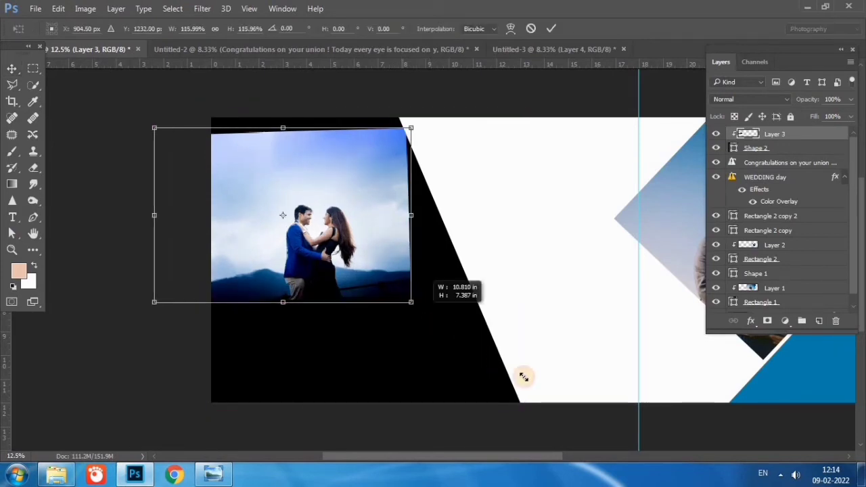
pyautogui.moveTo(440, 305)
pyautogui.mouseDown()
pyautogui.moveTo(448, 333)
pyautogui.moveTo(440, 325)
pyautogui.mouseUp()
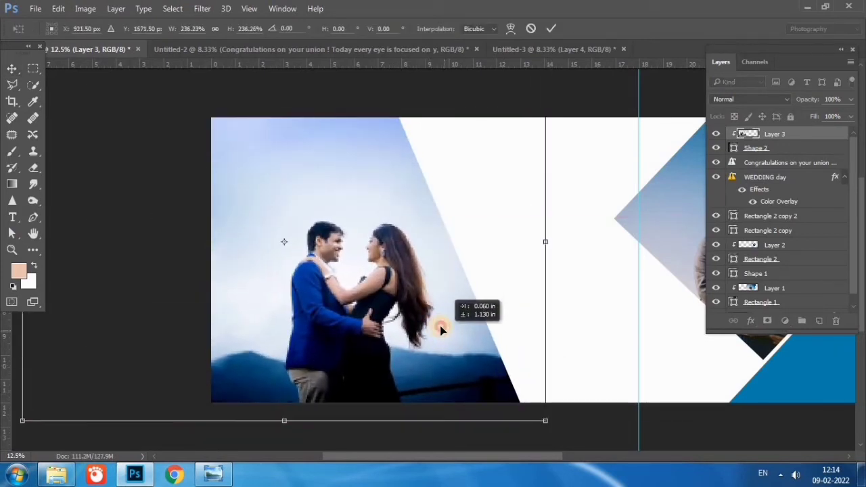
pyautogui.scroll(3, 441, 324)
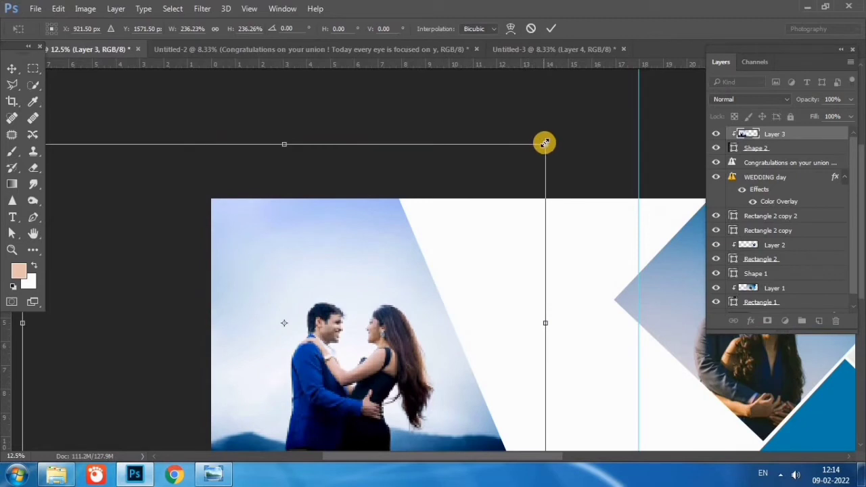
pyautogui.moveTo(545, 141); pyautogui.dragTo(504, 217)
pyautogui.scroll(-4, 504, 216)
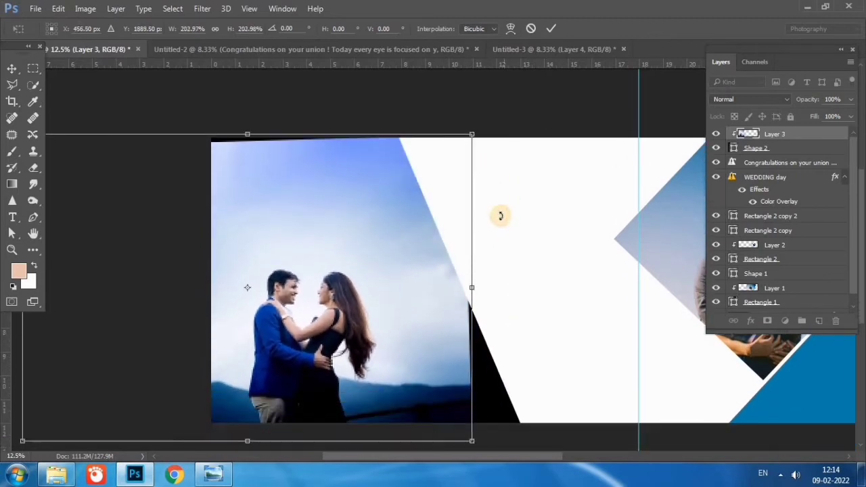
pyautogui.moveTo(392, 280); pyautogui.dragTo(445, 291)
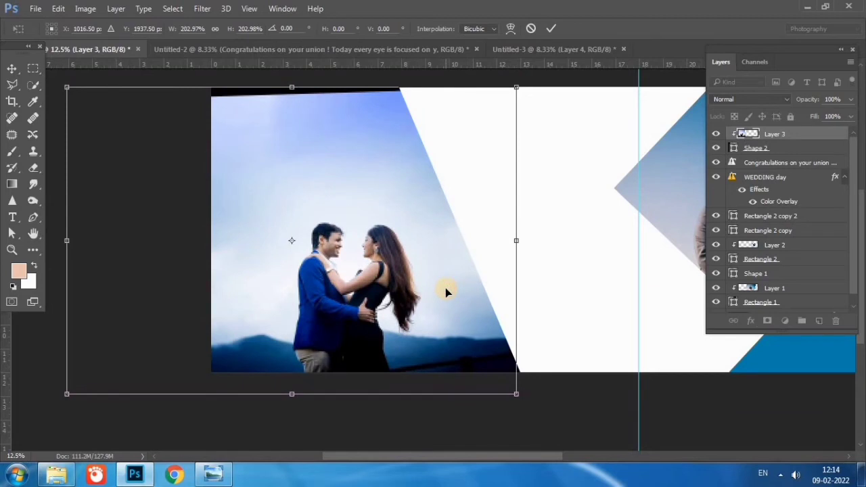
pyautogui.hotkey('ctrl', '-')
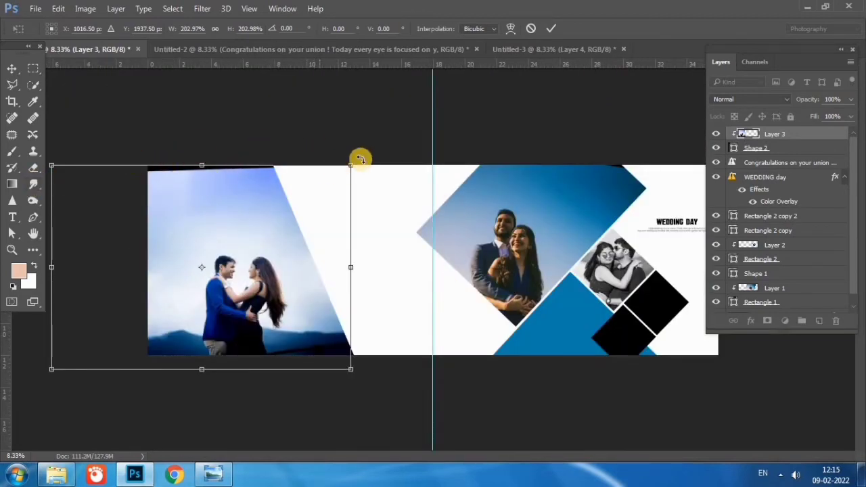
pyautogui.moveTo(352, 164); pyautogui.dragTo(439, 104)
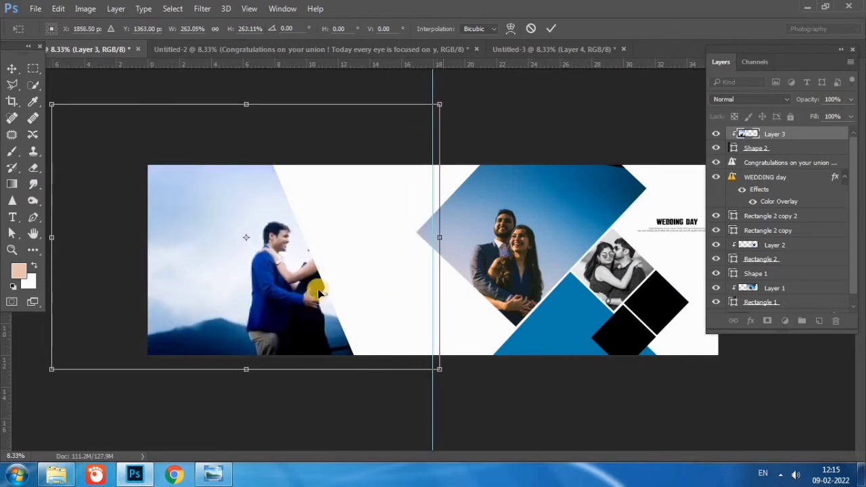
pyautogui.moveTo(300, 294); pyautogui.dragTo(238, 292)
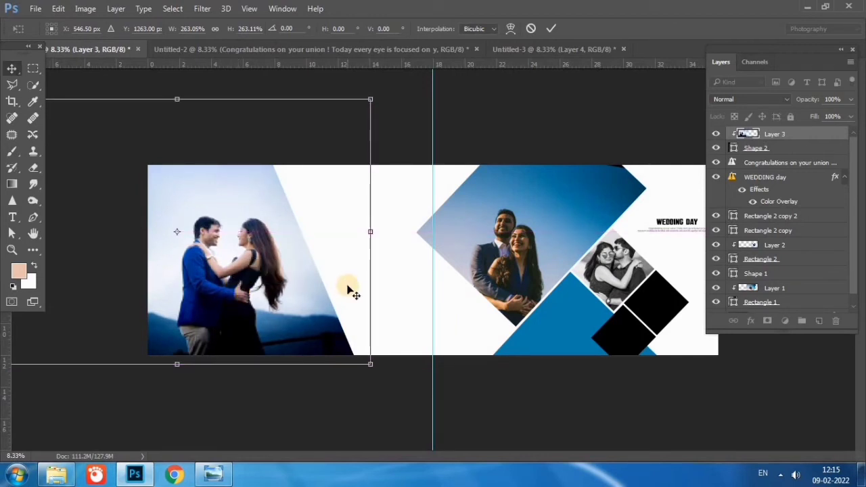
pyautogui.press('Return')
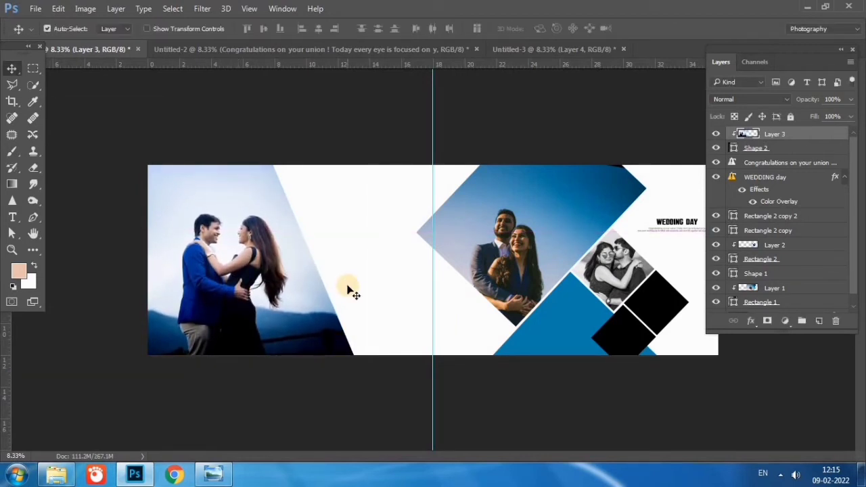
pyautogui.press('ctrl')
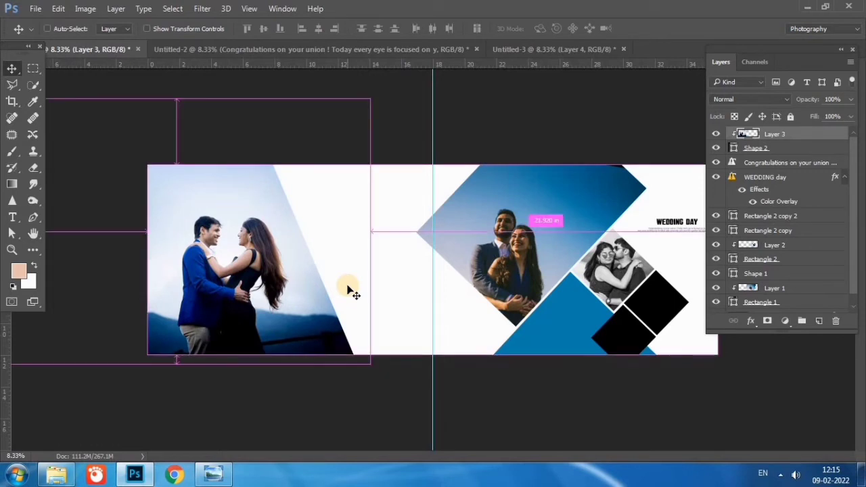
pyautogui.hotkey('ctrl', '+')
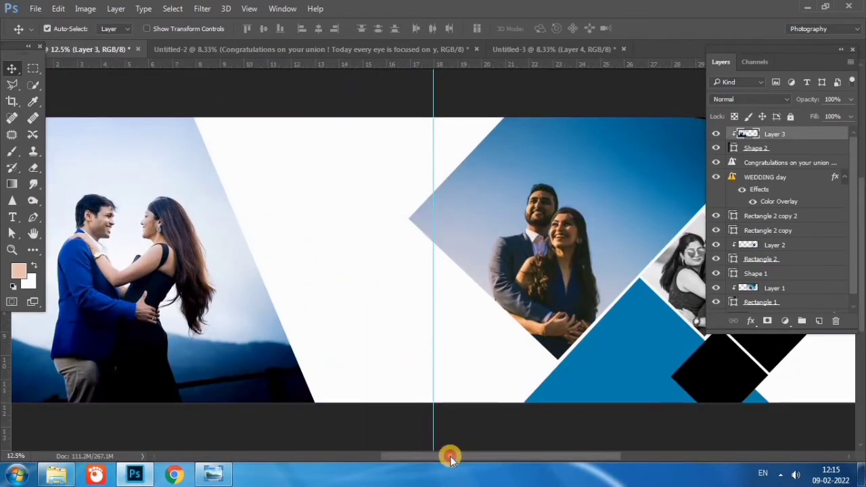
pyautogui.moveTo(450, 457); pyautogui.dragTo(406, 457)
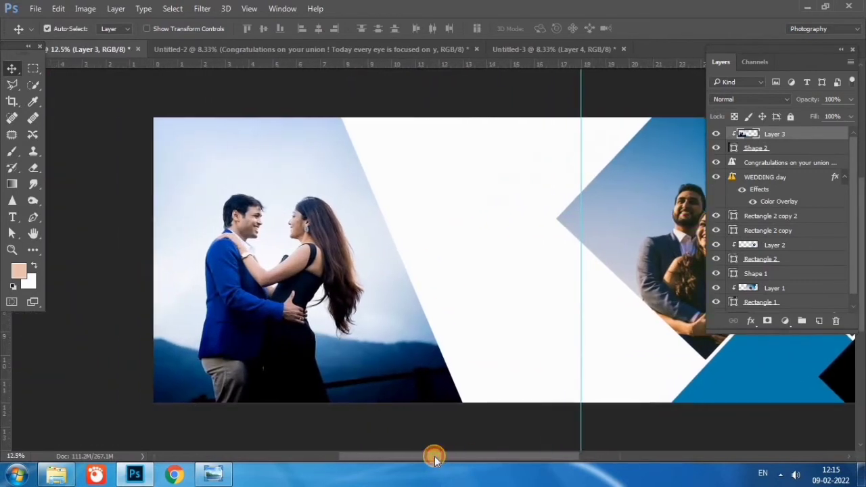
# Draw Shape 3, a small black wedge along the left photo's slanted edge near the bottom
pyautogui.click(774, 166)
pyautogui.moveTo(33, 217)
pyautogui.mouseDown()
pyautogui.moveTo(90, 267)
pyautogui.moveTo(97, 215)
pyautogui.mouseUp()
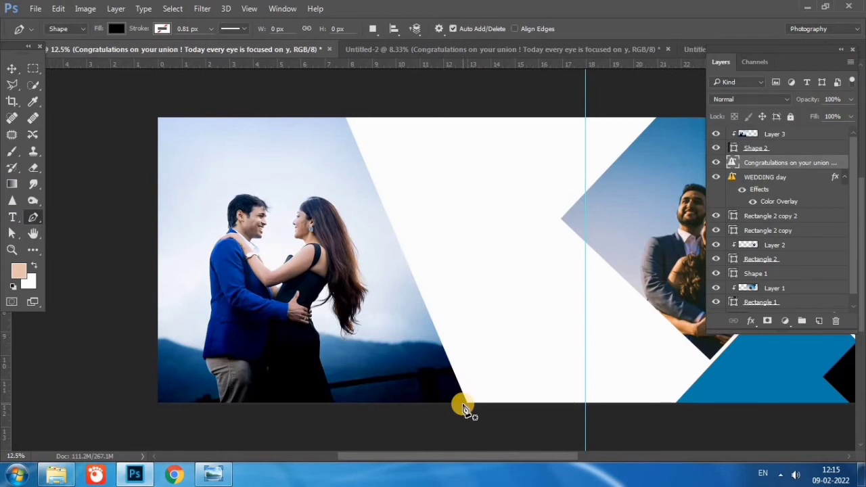
pyautogui.click(464, 407)
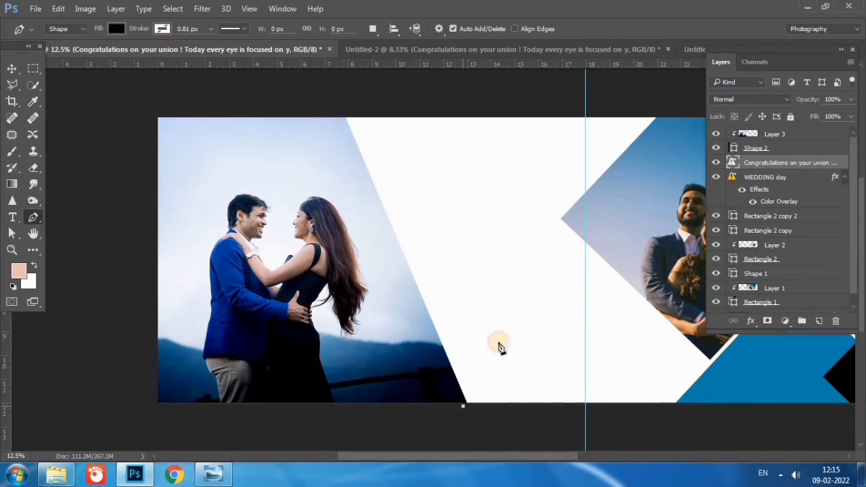
pyautogui.click(483, 294)
pyautogui.click(396, 257)
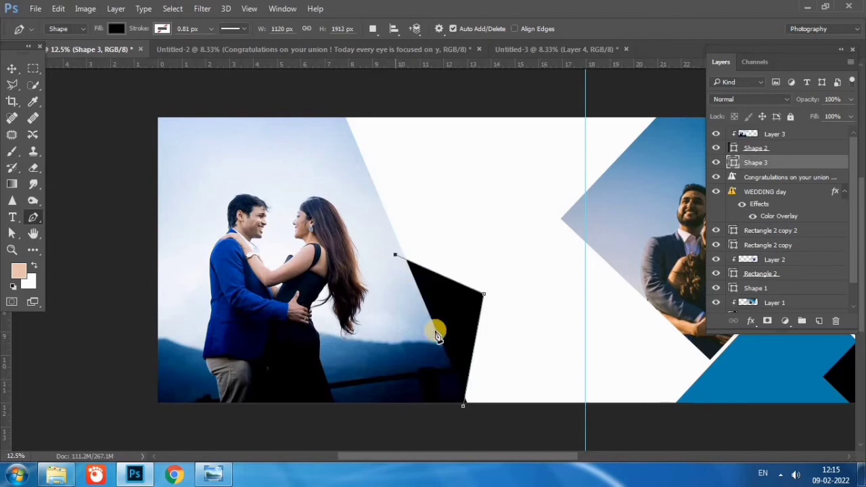
pyautogui.click(463, 408)
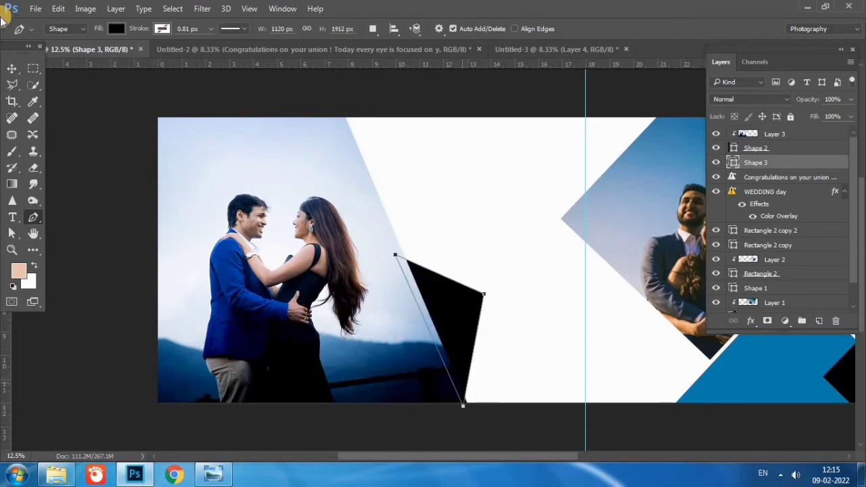
pyautogui.click(11, 68)
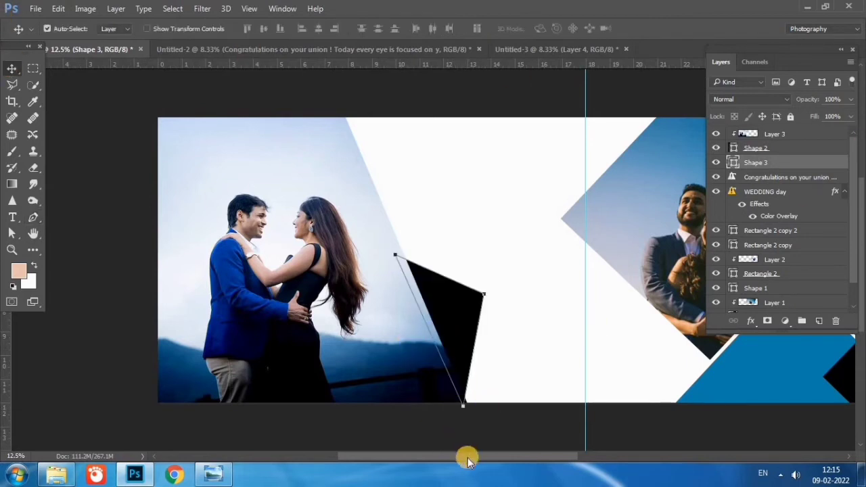
pyautogui.moveTo(466, 456); pyautogui.dragTo(504, 456)
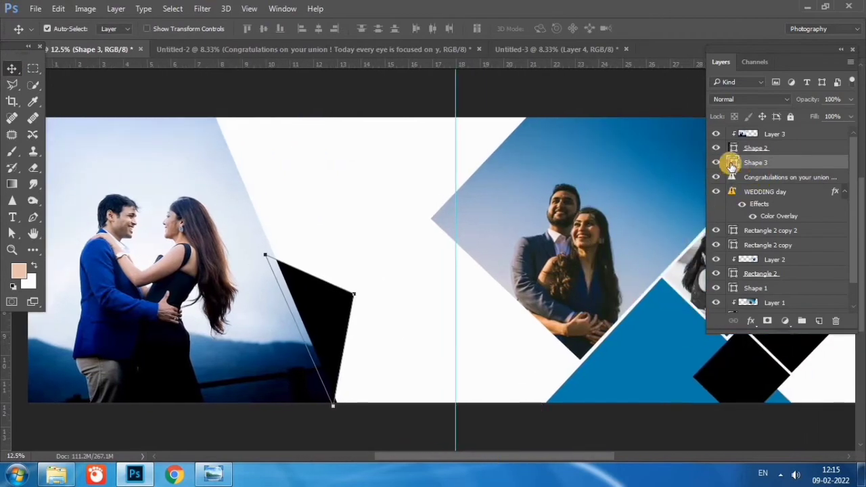
# Change Shape 3's fill to the blue sampled from the spread
pyautogui.doubleClick(732, 164)
pyautogui.click(665, 356)
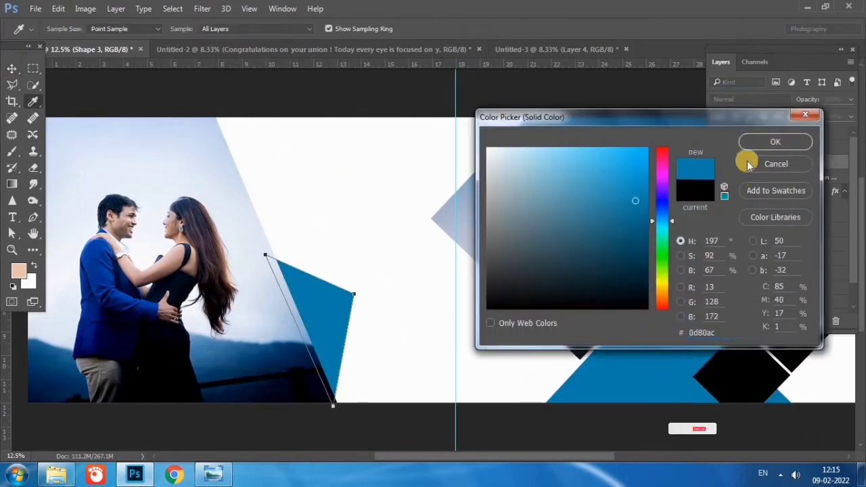
pyautogui.click(750, 141)
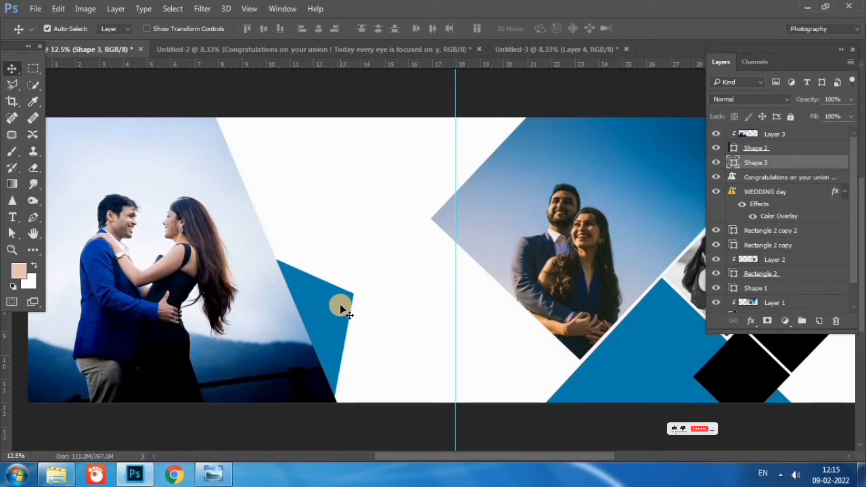
# Rotate Shape 3 about 9° and move it against the photo's diagonal edge
pyautogui.hotkey('ctrl', 't')
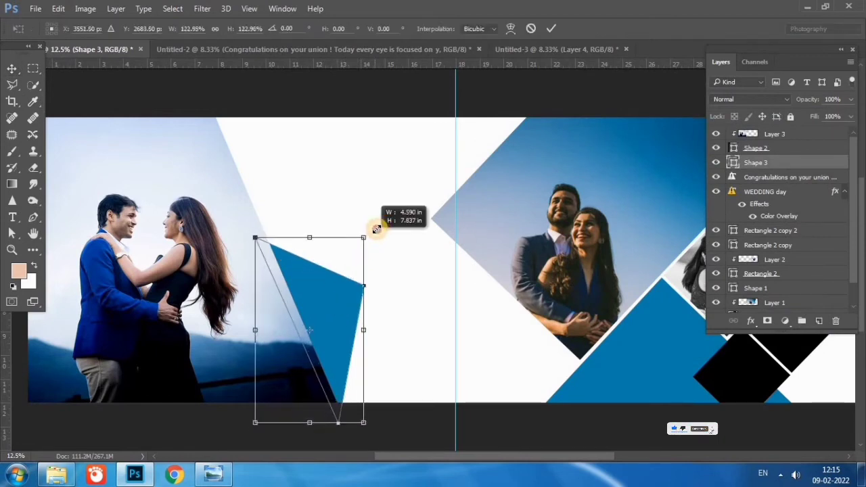
pyautogui.moveTo(357, 252); pyautogui.dragTo(367, 228)
pyautogui.moveTo(329, 304); pyautogui.dragTo(349, 317)
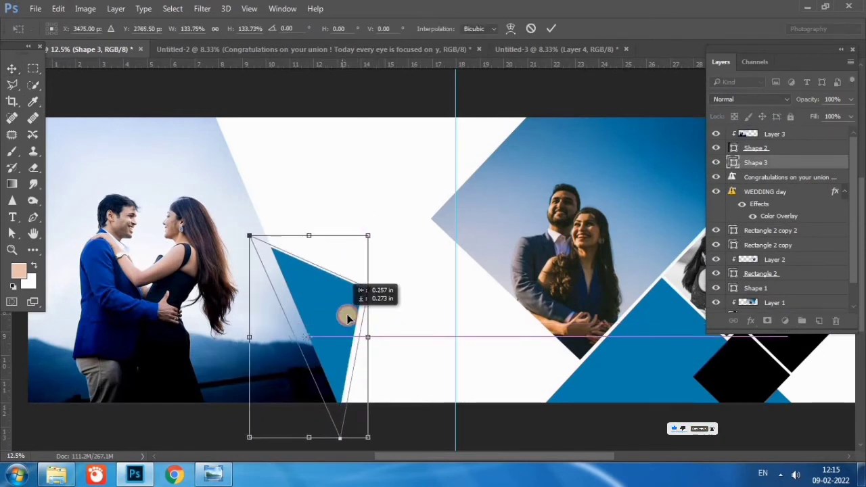
pyautogui.hscroll(2, 392, 444)
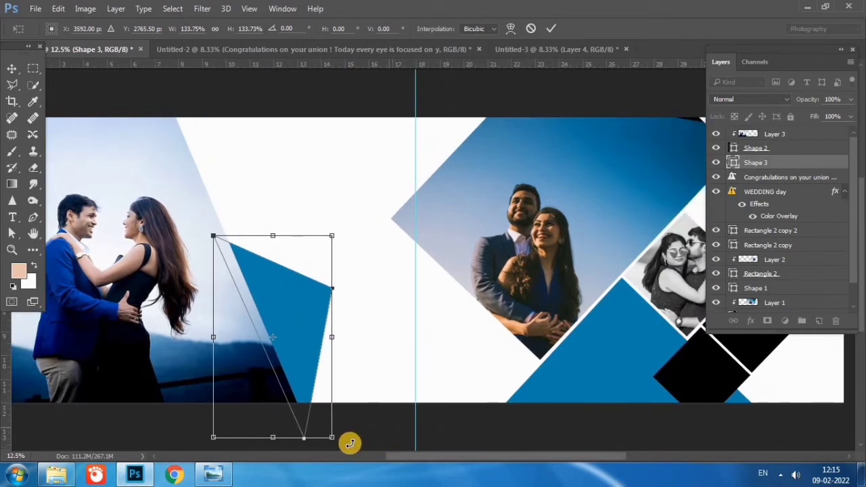
pyautogui.moveTo(361, 442); pyautogui.dragTo(371, 433)
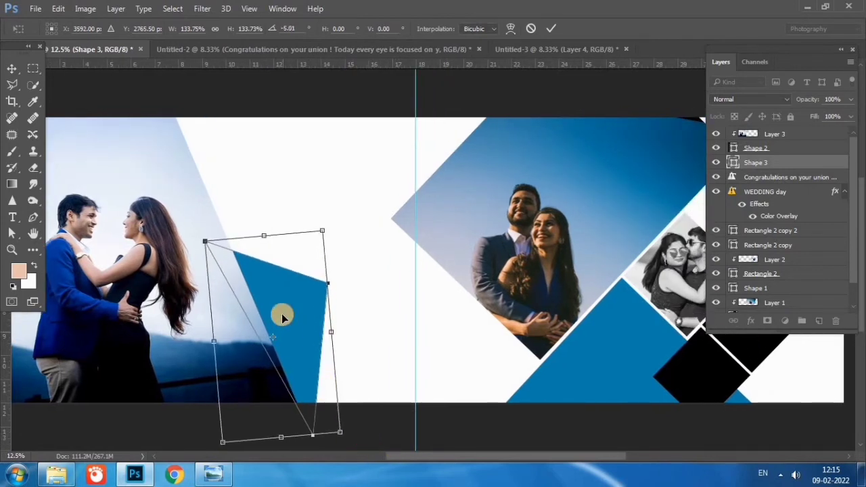
pyautogui.moveTo(275, 311); pyautogui.dragTo(283, 301)
pyautogui.moveTo(356, 418); pyautogui.dragTo(352, 419)
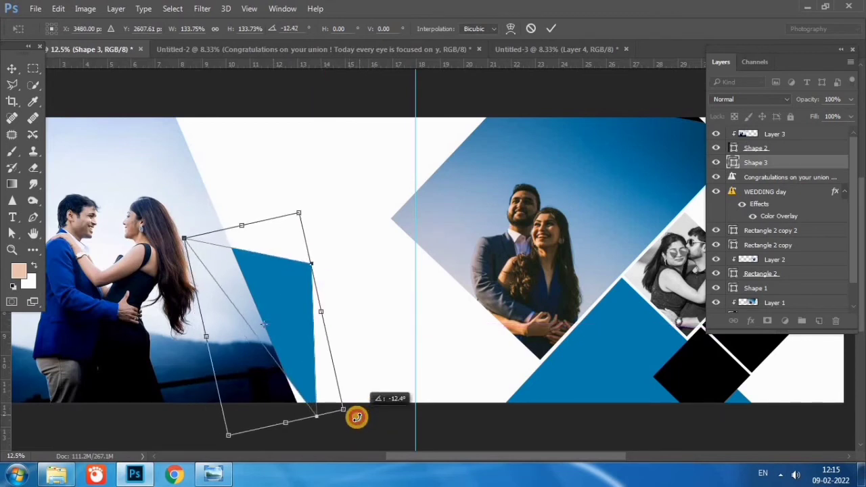
pyautogui.moveTo(303, 381); pyautogui.dragTo(297, 376)
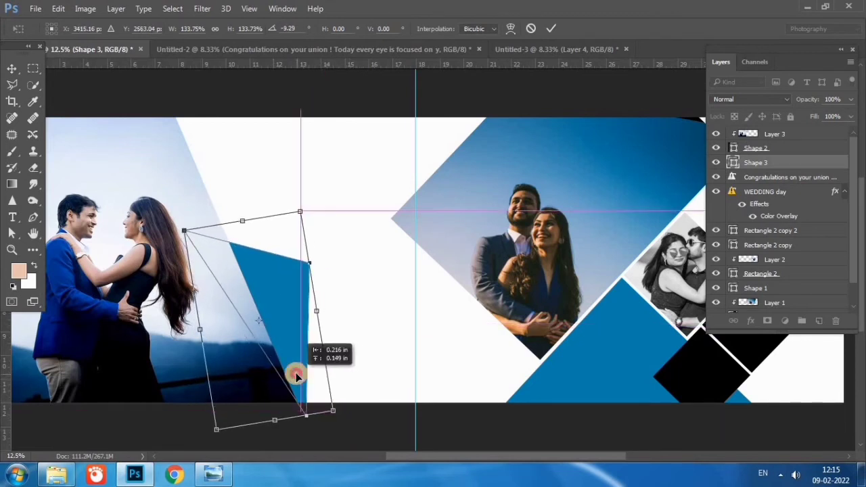
pyautogui.press('Return')
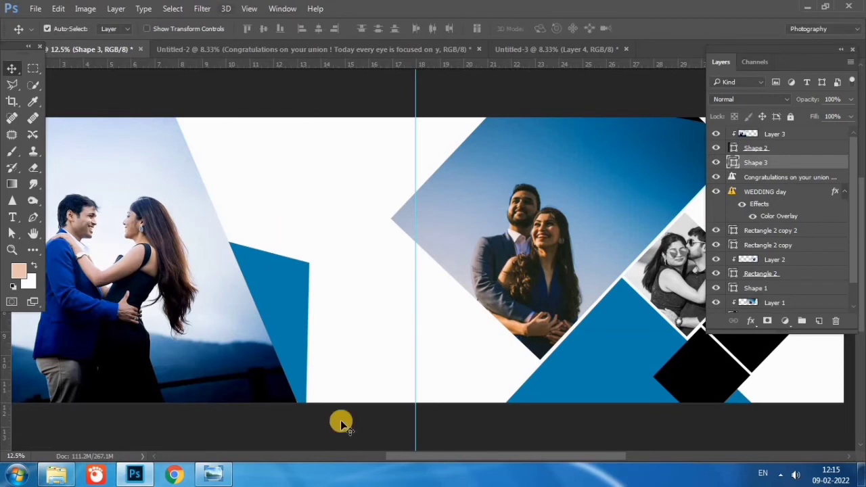
pyautogui.moveTo(429, 458); pyautogui.dragTo(384, 457)
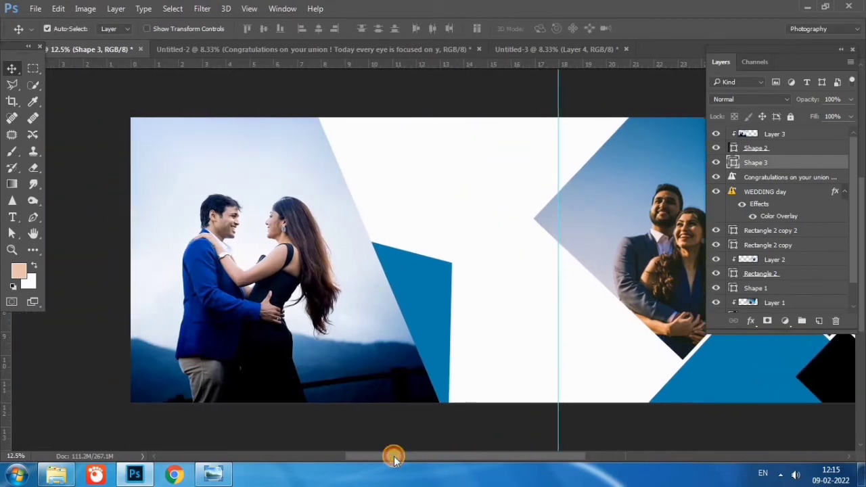
pyautogui.scroll(1, 586, 306)
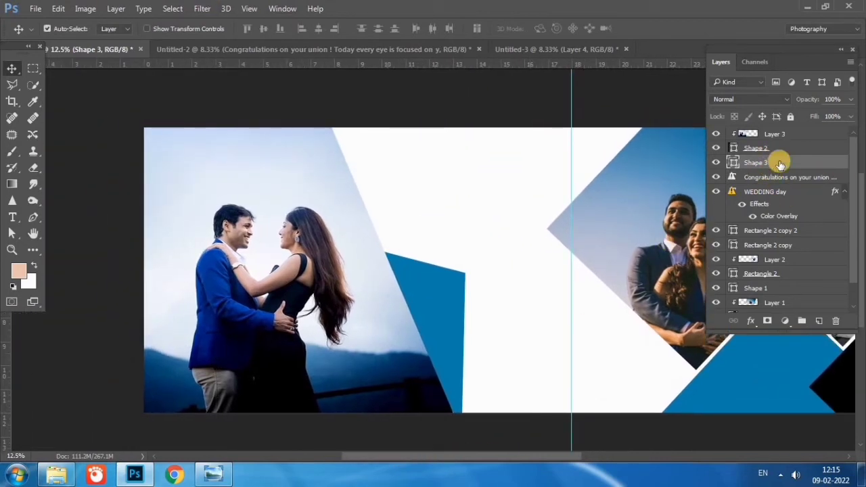
# Draw black polygon Shape 4 filling the top gap between the blue shape and diamond photo
pyautogui.click(791, 181)
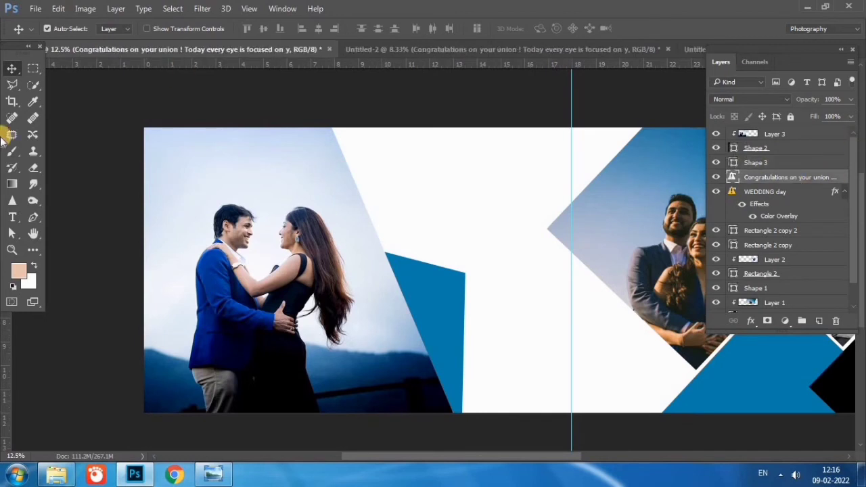
pyautogui.click(33, 216)
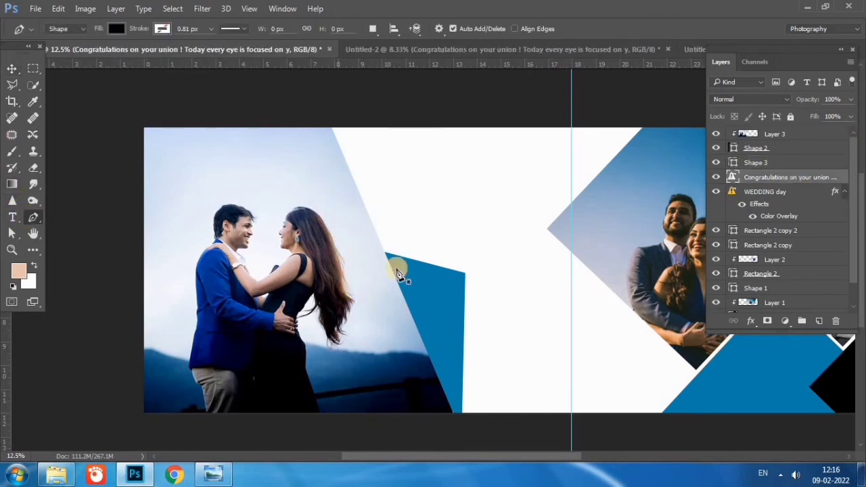
pyautogui.click(389, 251)
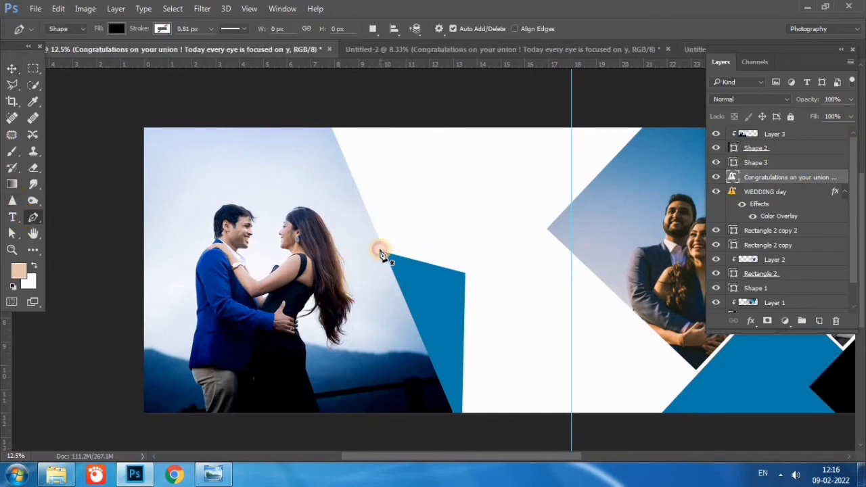
pyautogui.click(380, 251)
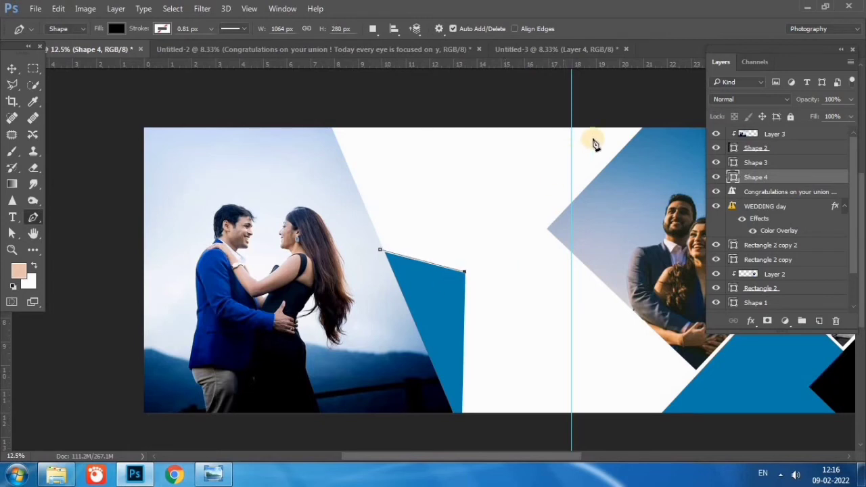
pyautogui.click(559, 230)
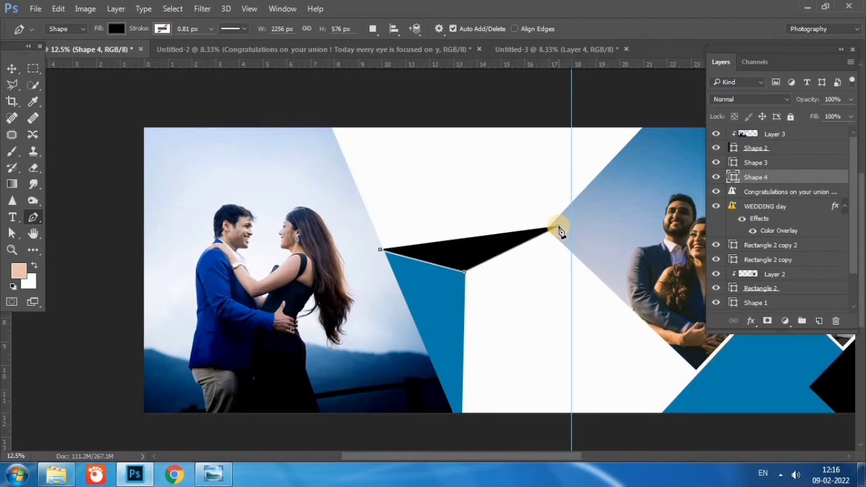
pyautogui.click(653, 129)
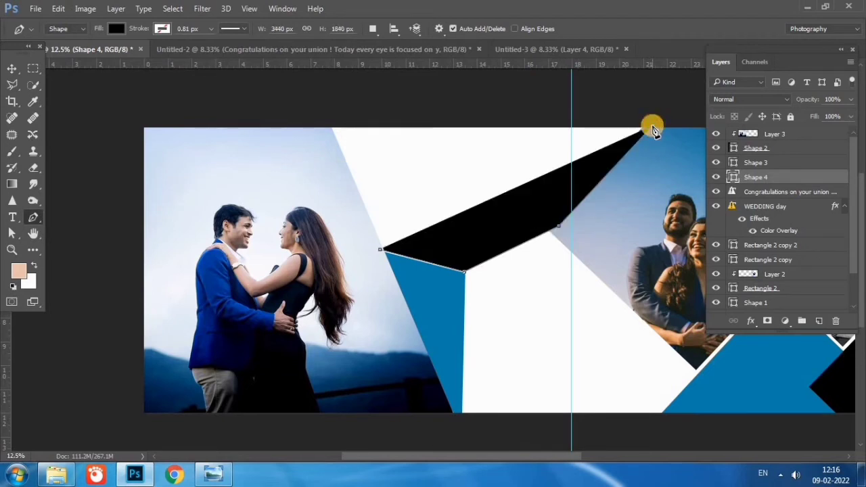
pyautogui.click(326, 127)
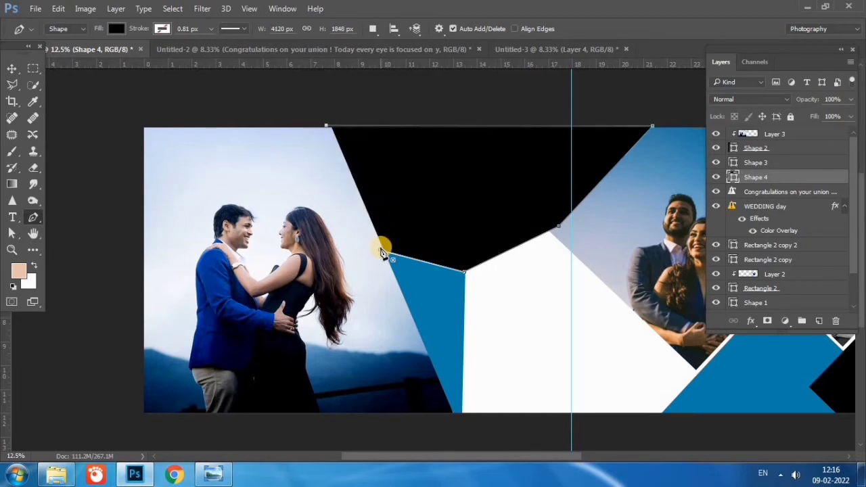
# Scale Shape 4 up to about 110%
pyautogui.click(11, 69)
pyautogui.click(520, 309)
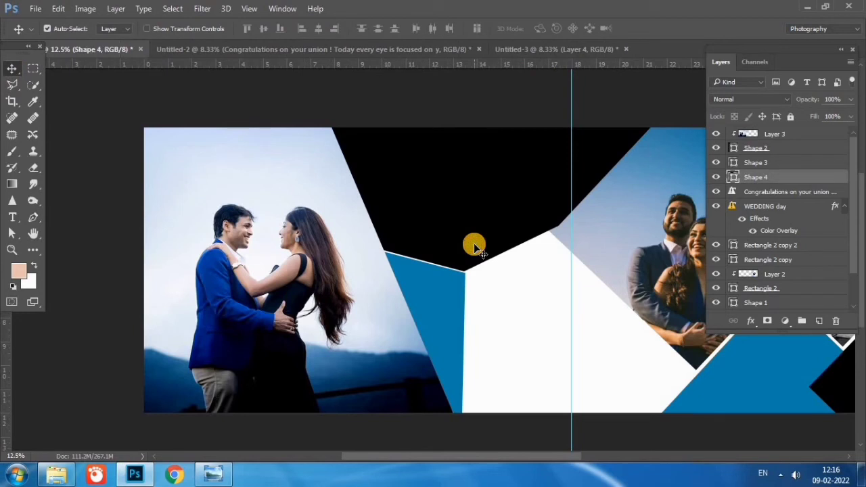
pyautogui.hotkey('ctrl', 't')
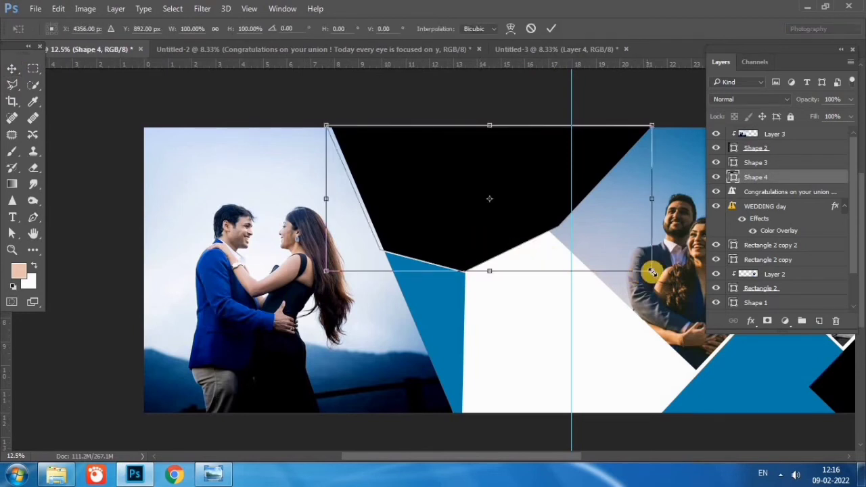
pyautogui.moveTo(651, 271); pyautogui.dragTo(660, 282)
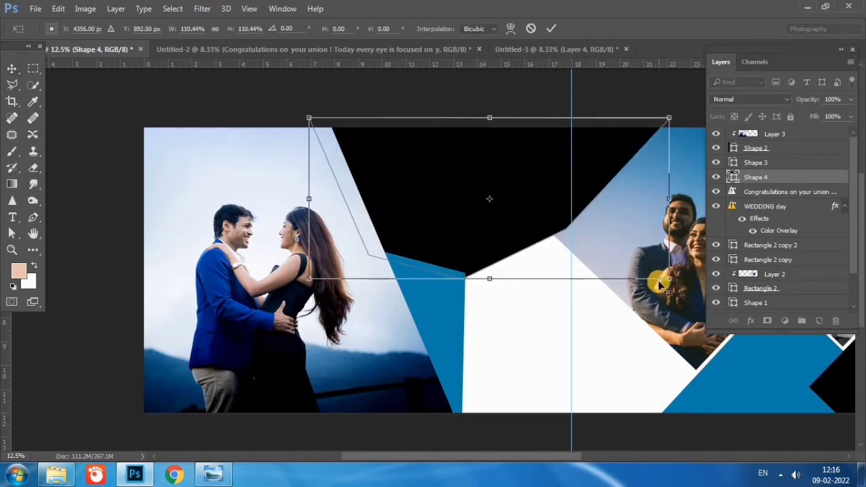
pyautogui.press('Return')
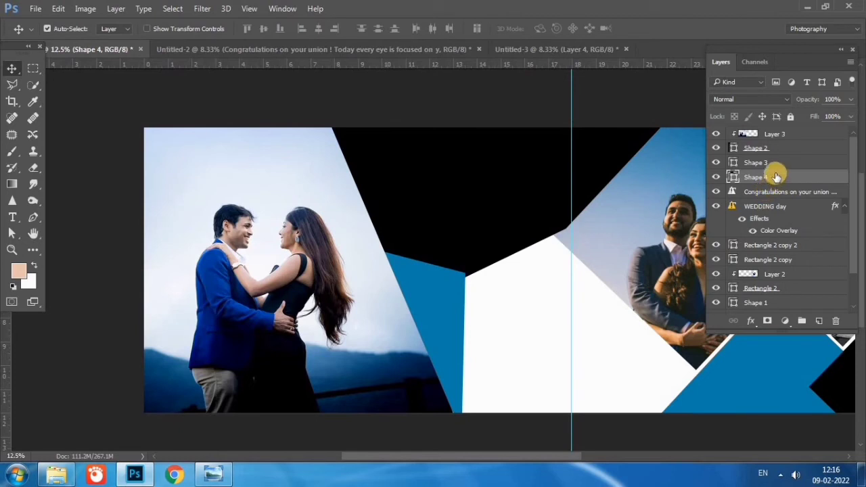
# Bring the top-left couple photo from Untitled-3 into the spread and clip it to Shape 4
pyautogui.click(537, 50)
pyautogui.moveTo(384, 313); pyautogui.dragTo(132, 53)
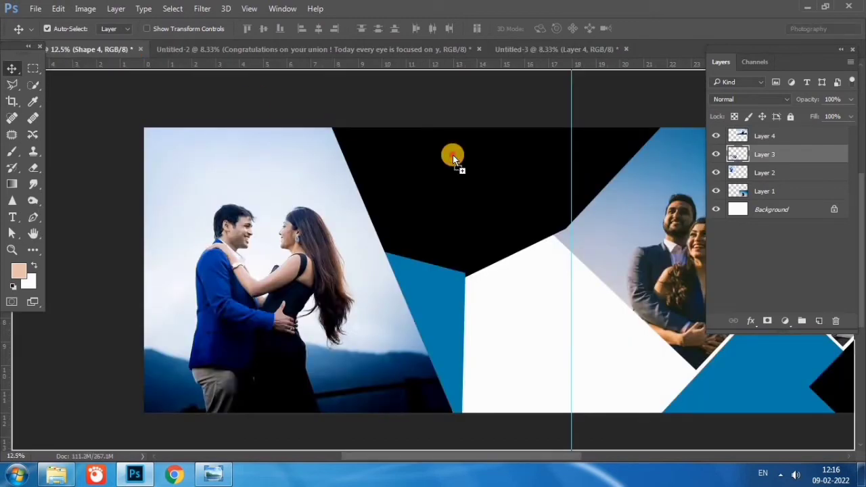
pyautogui.moveTo(132, 53); pyautogui.dragTo(452, 154)
pyautogui.hotkey('ctrl', 'z')
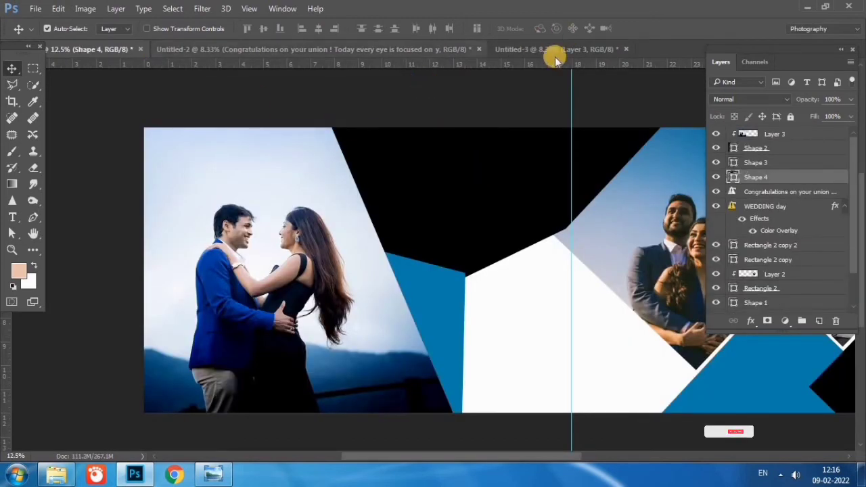
pyautogui.click(537, 50)
pyautogui.moveTo(372, 242); pyautogui.dragTo(137, 52)
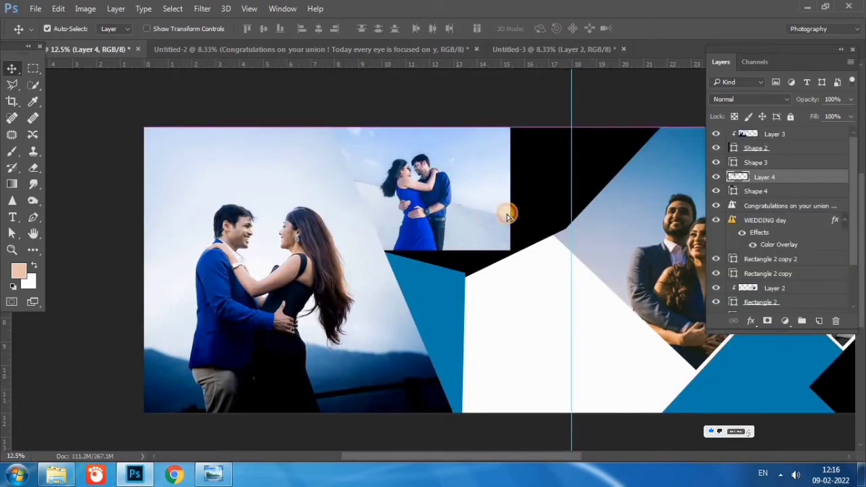
pyautogui.moveTo(210, 104); pyautogui.dragTo(568, 203)
pyautogui.rightClick(765, 176)
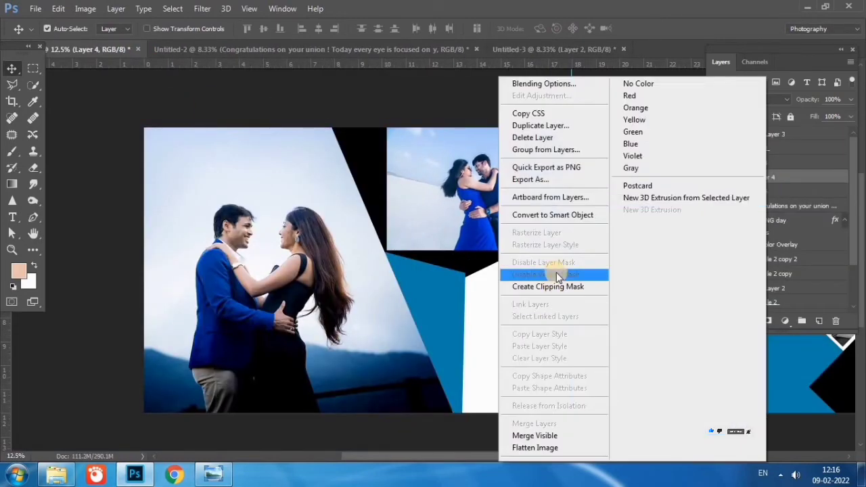
pyautogui.click(560, 287)
# Enlarge the clipped photo to about 183% and shift it slightly right
pyautogui.hotkey('ctrl', 't')
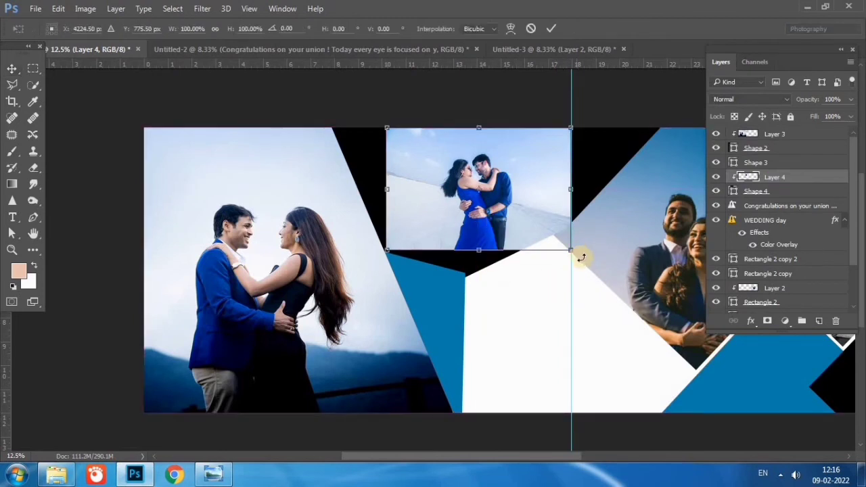
pyautogui.moveTo(571, 250); pyautogui.dragTo(640, 296)
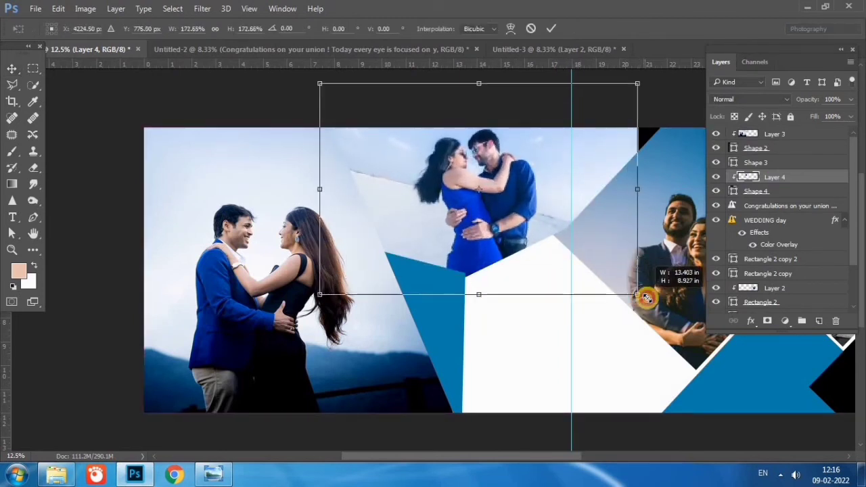
pyautogui.moveTo(493, 214)
pyautogui.mouseDown()
pyautogui.moveTo(513, 213)
pyautogui.moveTo(511, 221)
pyautogui.mouseUp()
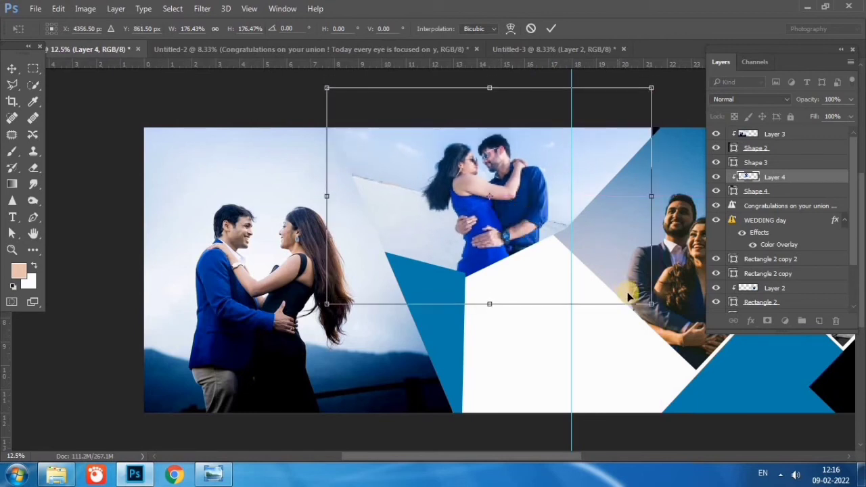
pyautogui.moveTo(650, 304); pyautogui.dragTo(664, 312)
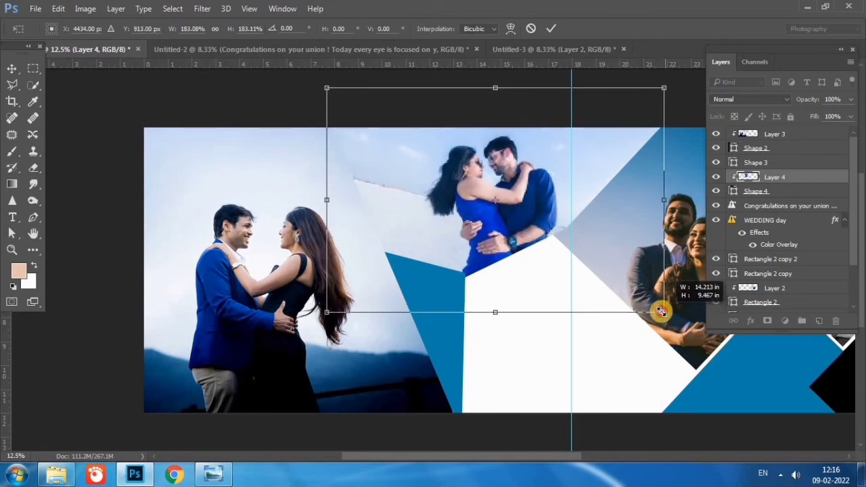
pyautogui.press('Return')
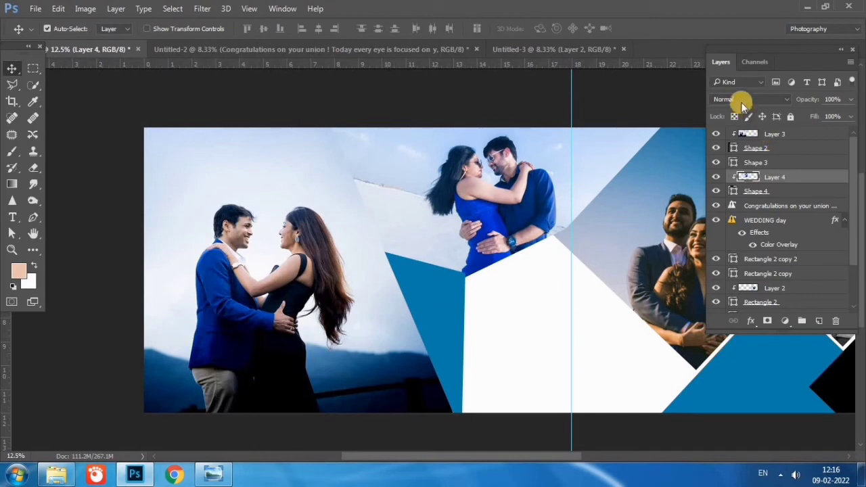
# Change Shape 4's fill colour to white
pyautogui.doubleClick(732, 192)
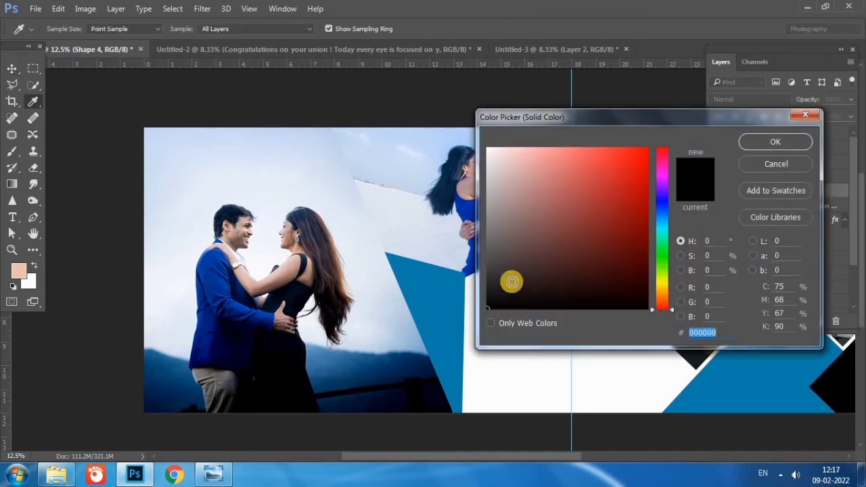
pyautogui.moveTo(510, 280); pyautogui.dragTo(487, 149)
pyautogui.click(755, 147)
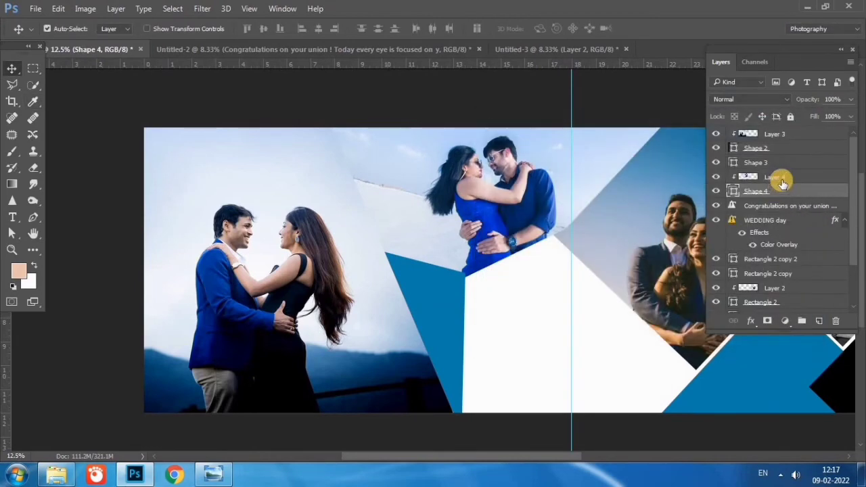
# Set Layer 4's blend mode to Luminosity
pyautogui.click(778, 177)
pyautogui.click(733, 100)
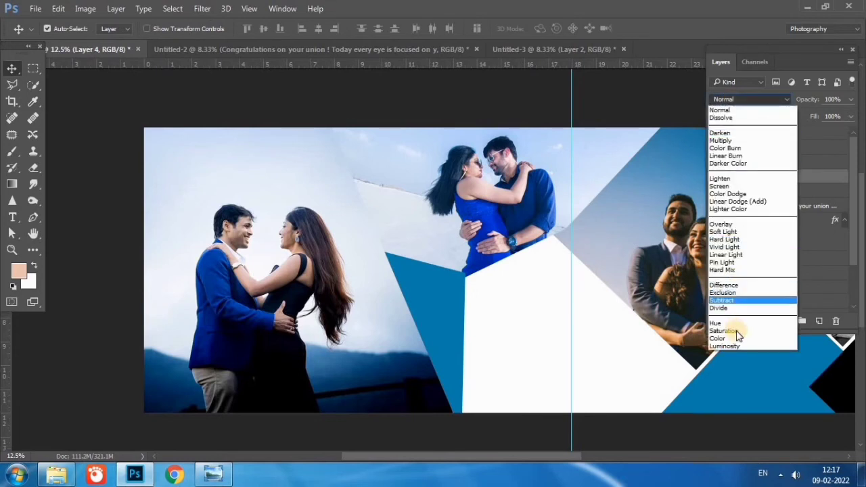
pyautogui.click(735, 343)
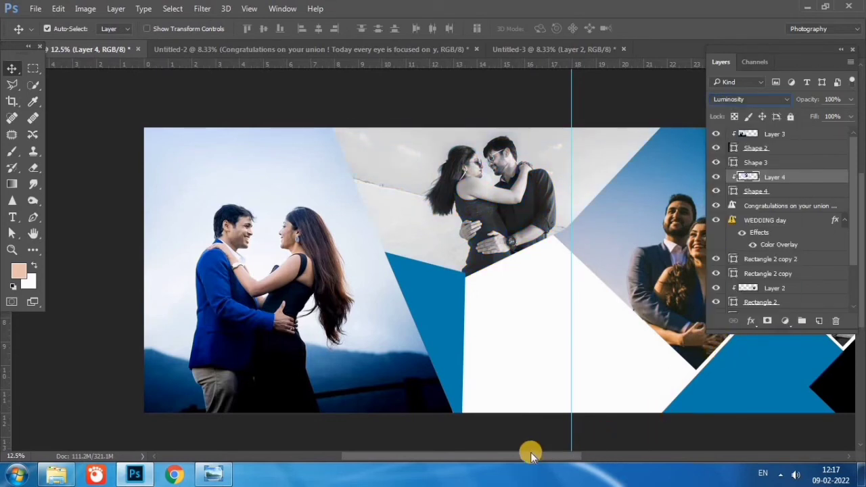
pyautogui.moveTo(529, 458); pyautogui.dragTo(568, 456)
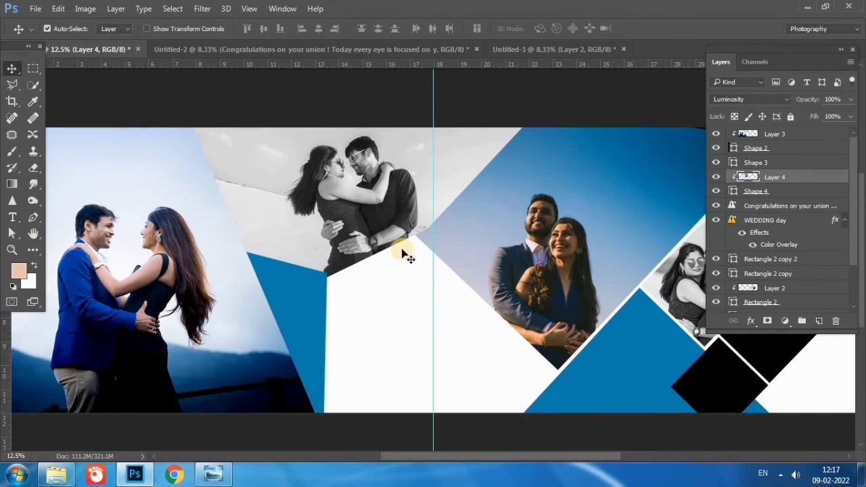
# Select Layer 4 and Shape 4 together and shift them slightly
pyautogui.click(814, 183)
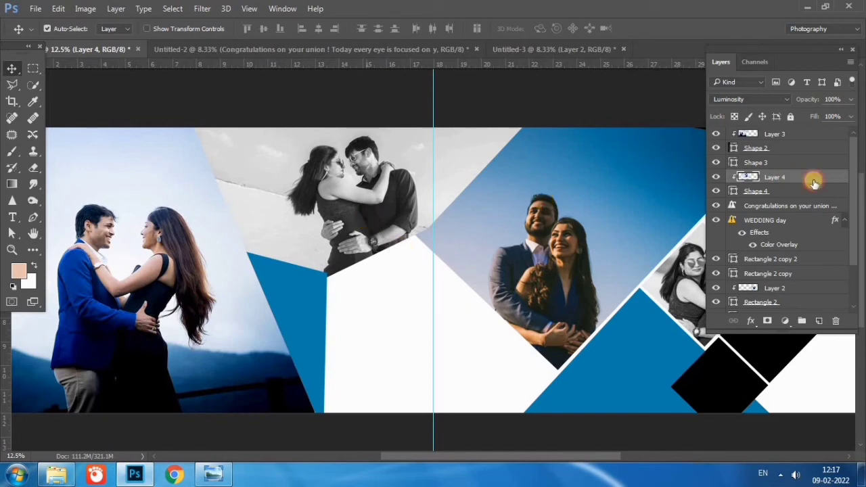
pyautogui.keyDown('shift'); pyautogui.click(811, 190); pyautogui.keyUp('shift')
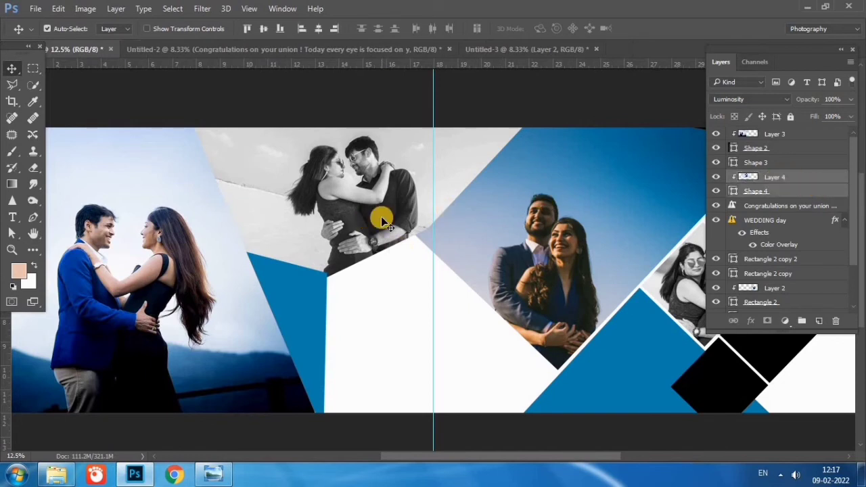
pyautogui.moveTo(381, 217)
pyautogui.mouseDown()
pyautogui.moveTo(383, 228)
pyautogui.moveTo(364, 222)
pyautogui.mouseUp()
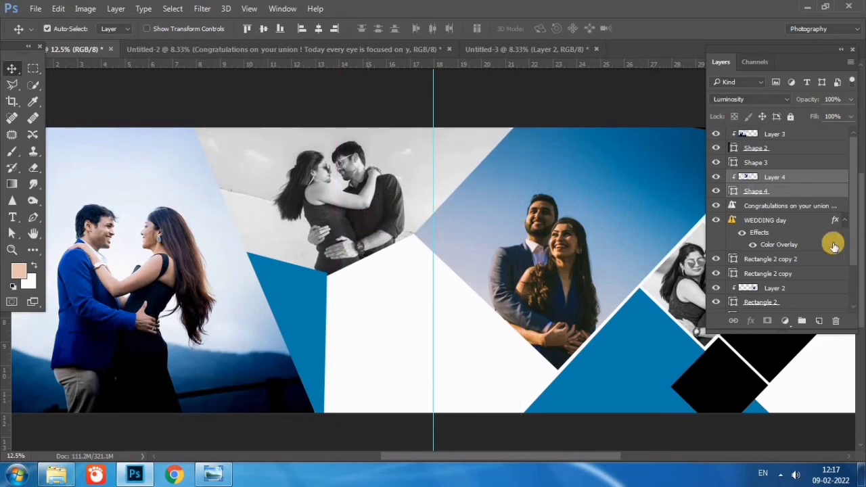
# Bring THE WEDDING text block from Untitled-2 into the spread's central white area
pyautogui.click(794, 134)
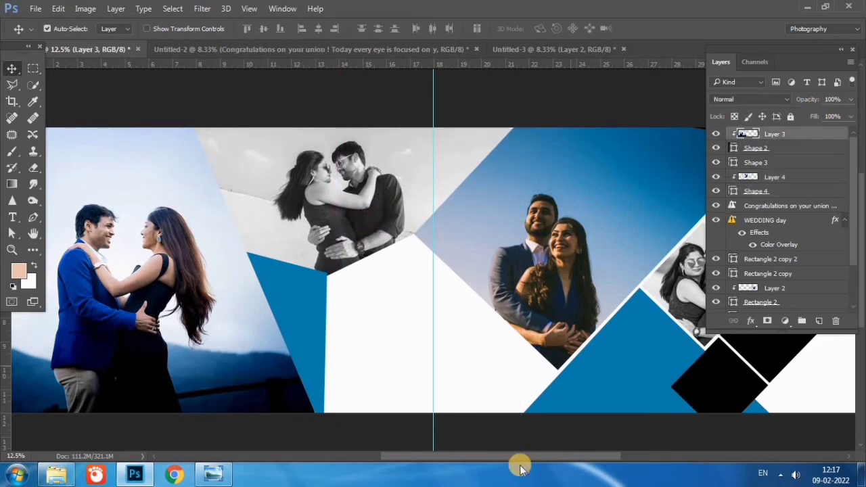
pyautogui.scroll(-1, 534, 378)
pyautogui.scroll(-1, 537, 354)
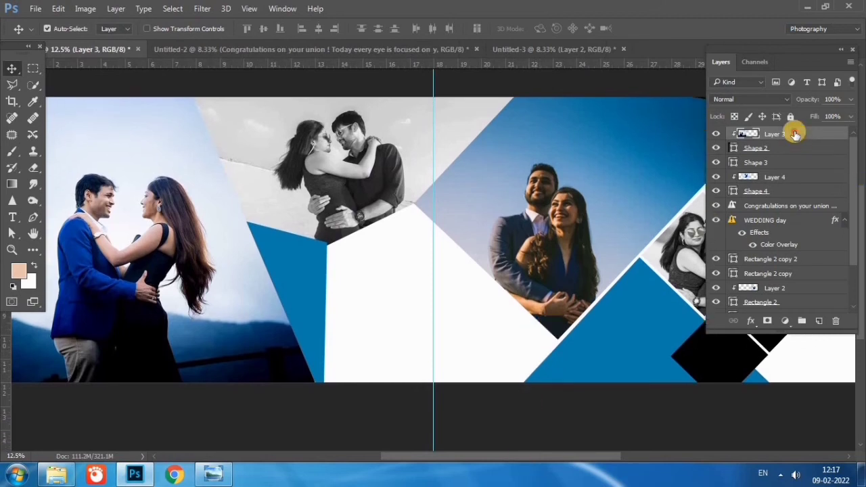
pyautogui.click(528, 48)
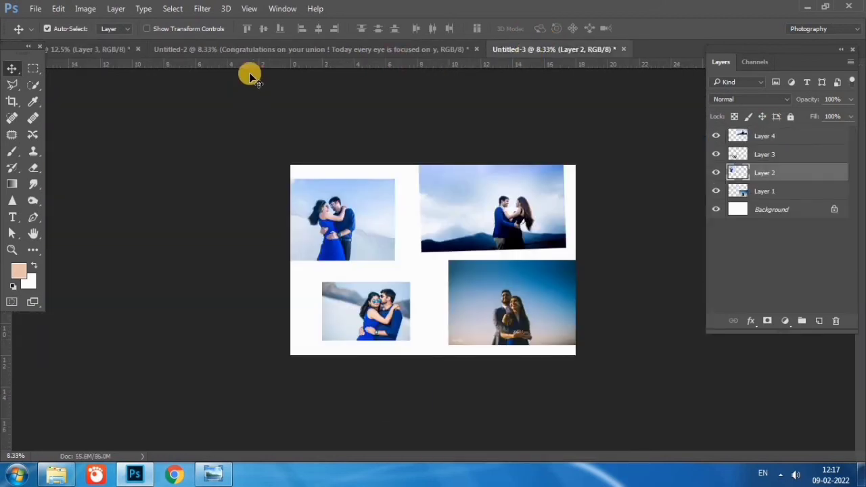
pyautogui.click(266, 49)
pyautogui.click(387, 201)
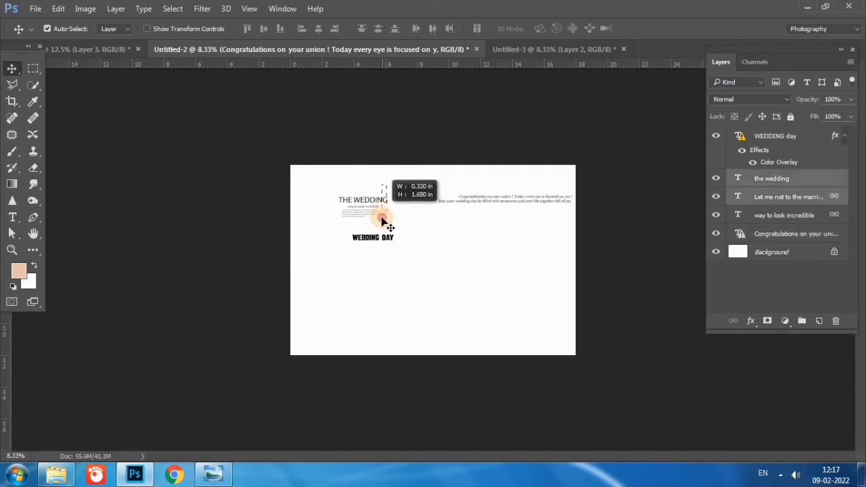
pyautogui.moveTo(388, 204)
pyautogui.mouseDown()
pyautogui.moveTo(116, 53)
pyautogui.moveTo(410, 317)
pyautogui.moveTo(440, 306)
pyautogui.mouseUp()
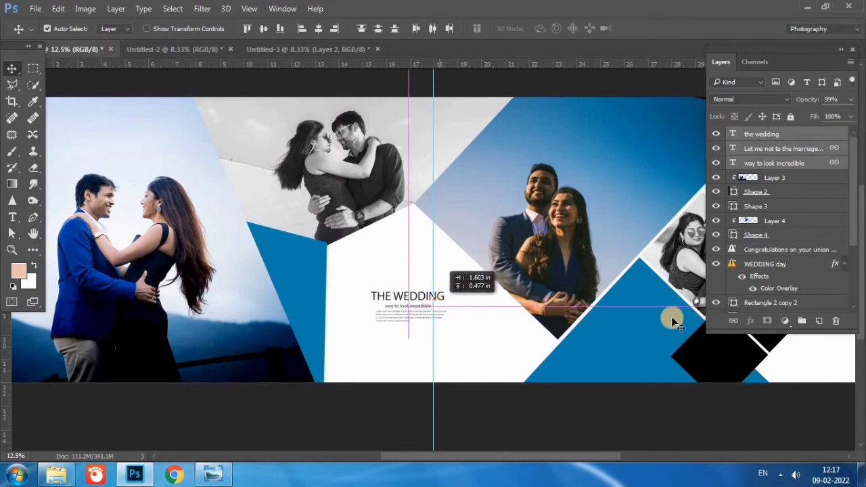
pyautogui.moveTo(673, 319); pyautogui.dragTo(675, 320)
# Nudge THE WEDDING text right and down, then slightly up, to sit centred in the white space
pyautogui.hotkey('shift', 'Down')
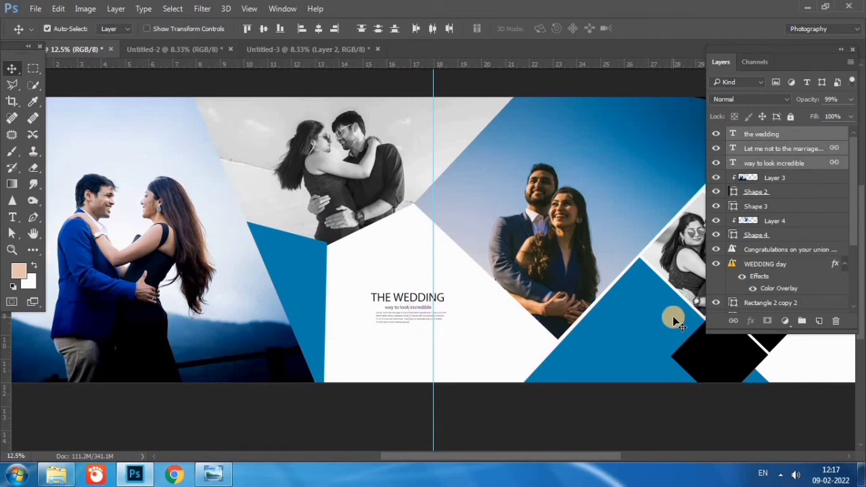
pyautogui.hotkey('shift', 'Right')
pyautogui.hotkey('shift', 'Down')
pyautogui.hotkey('shift', 'Right')
pyautogui.hotkey('shift', 'Right')
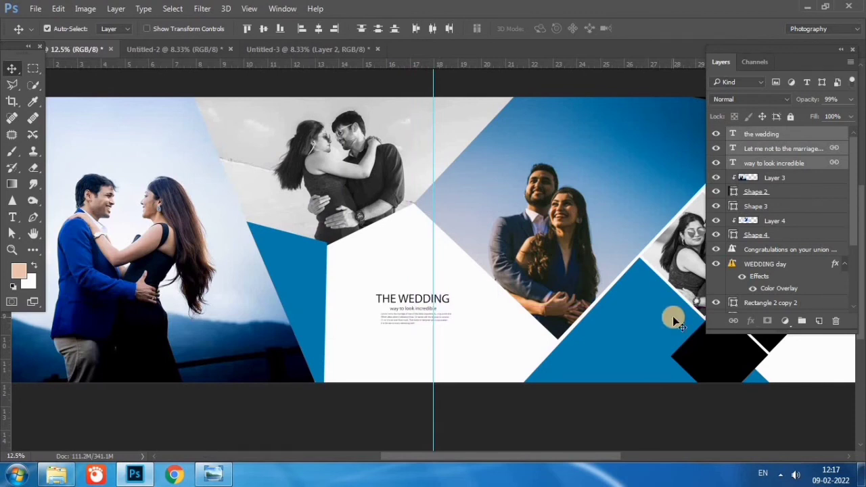
pyautogui.hotkey('shift', 'Down')
pyautogui.hotkey('shift', 'Right')
pyautogui.hotkey('shift', 'Down')
pyautogui.hotkey('shift', 'Right')
pyautogui.hotkey('shift', 'Down')
pyautogui.hotkey('shift', 'Right')
pyautogui.hotkey('shift', 'Right')
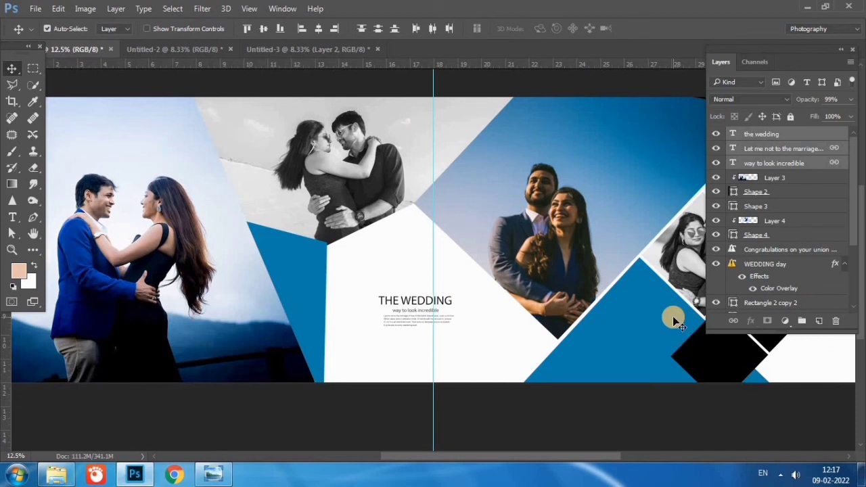
pyautogui.hotkey('shift', 'Right')
pyautogui.hotkey('shift', 'Right')
pyautogui.hotkey('shift', 'Right')
pyautogui.hotkey('shift', 'Down')
pyautogui.hotkey('shift', 'Up')
pyautogui.hotkey('shift', 'Up')
pyautogui.hotkey('shift', 'Up')
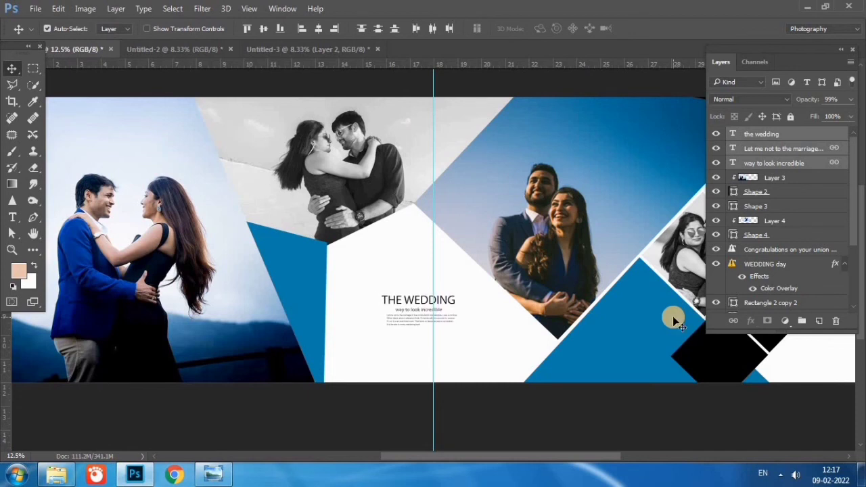
pyautogui.hotkey('shift', 'Up')
pyautogui.hotkey('shift', 'Up')
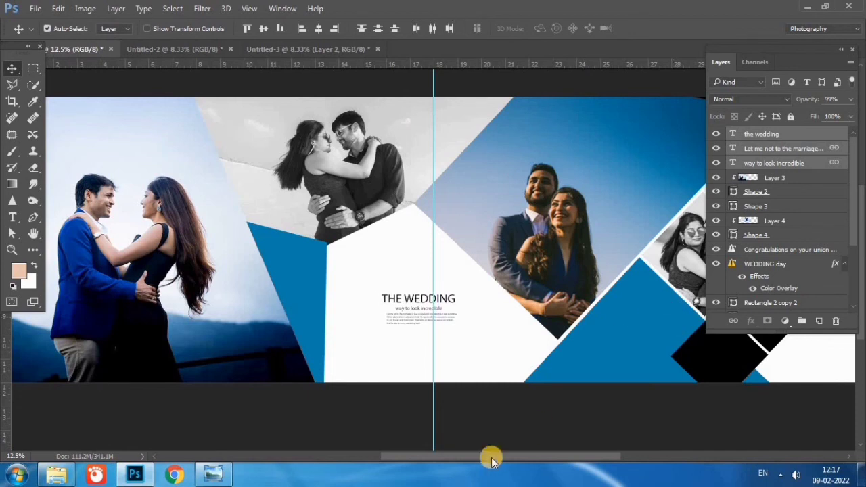
pyautogui.moveTo(501, 456)
pyautogui.mouseDown()
pyautogui.moveTo(565, 455)
pyautogui.moveTo(504, 457)
pyautogui.mouseUp()
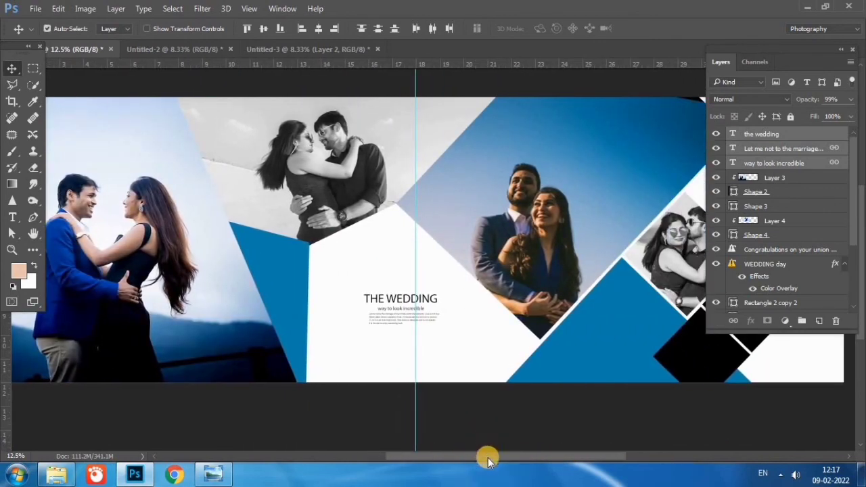
# Duplicate the lower black diamond layer with Ctrl+J
pyautogui.moveTo(488, 457); pyautogui.dragTo(546, 457)
pyautogui.click(508, 348)
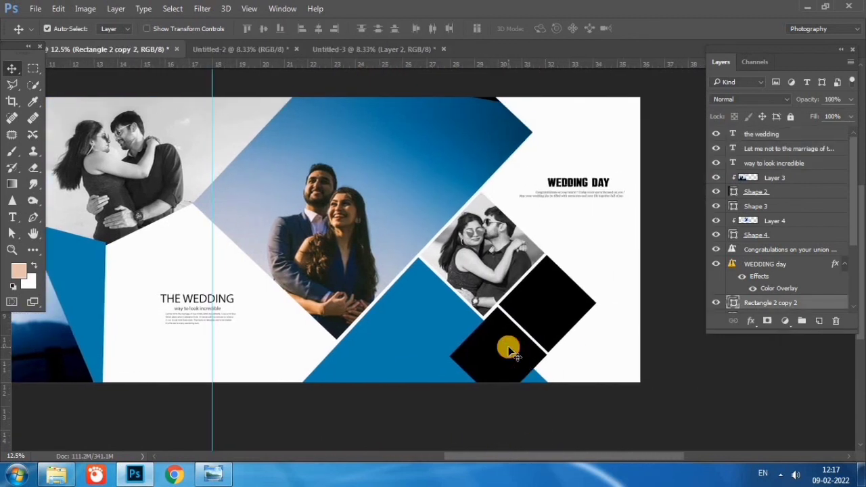
pyautogui.hotkey('ctrl', 'j')
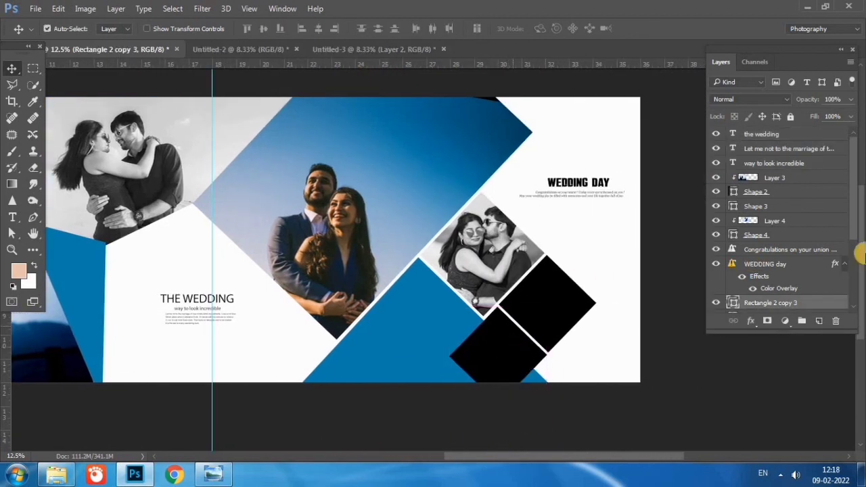
pyautogui.scroll(-2, 775, 263)
# Make the lower diamond copy white and scale it to about 108% as a border
pyautogui.click(742, 259)
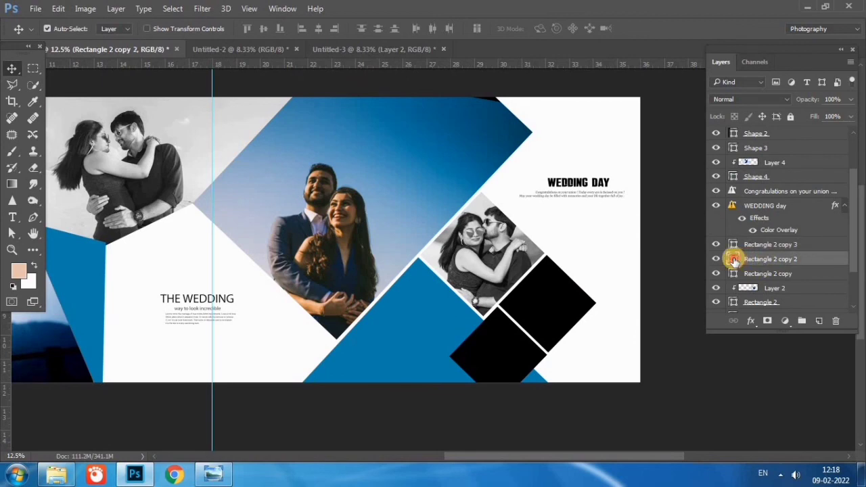
pyautogui.doubleClick(734, 260)
pyautogui.click(619, 365)
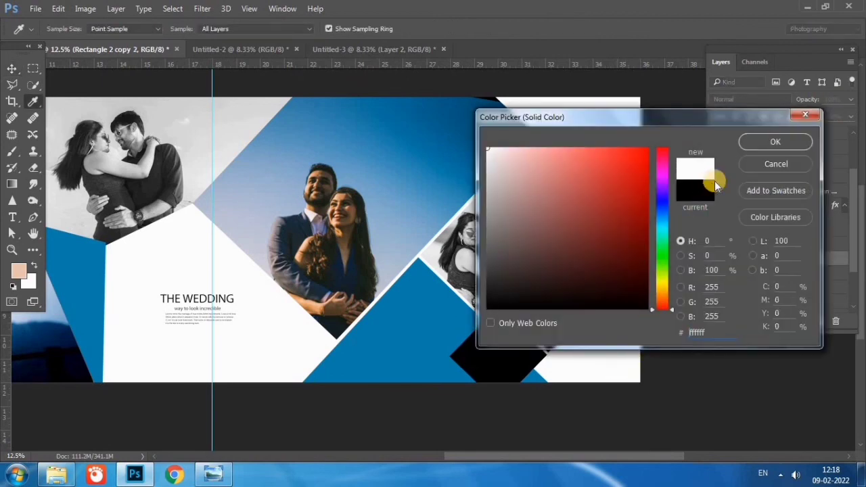
pyautogui.click(758, 145)
pyautogui.hotkey('ctrl', 't')
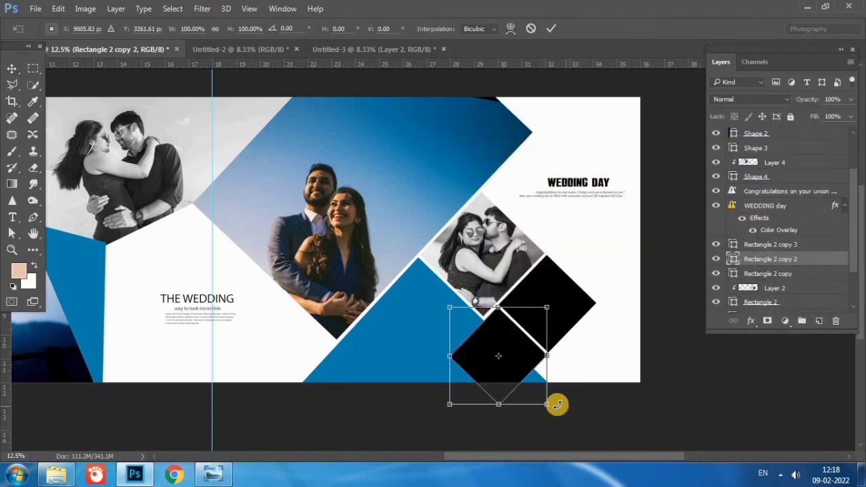
pyautogui.moveTo(546, 406); pyautogui.dragTo(554, 408)
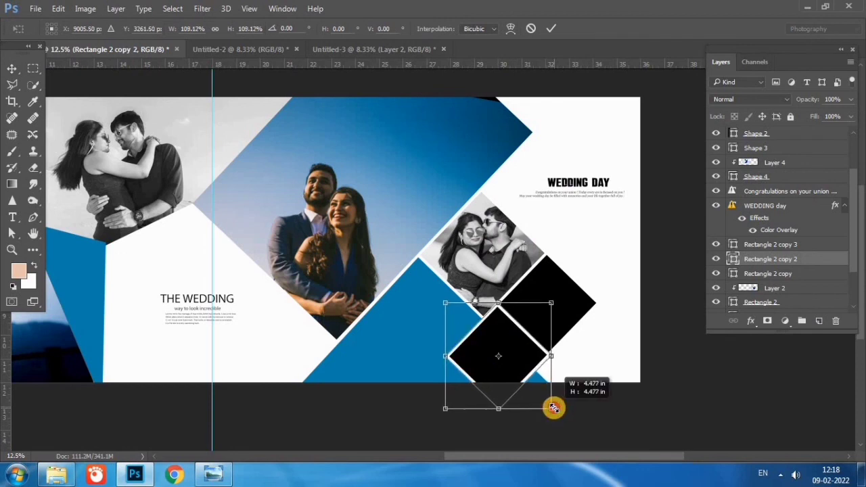
pyautogui.press('Return')
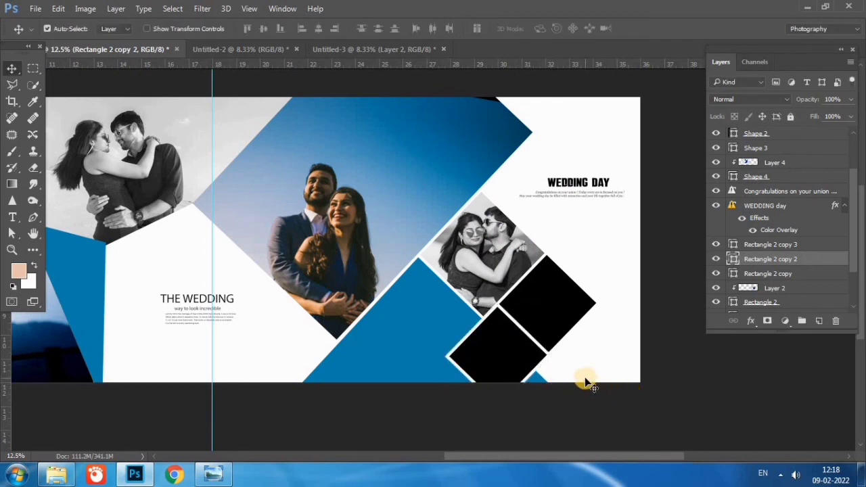
pyautogui.scroll(2, 622, 373)
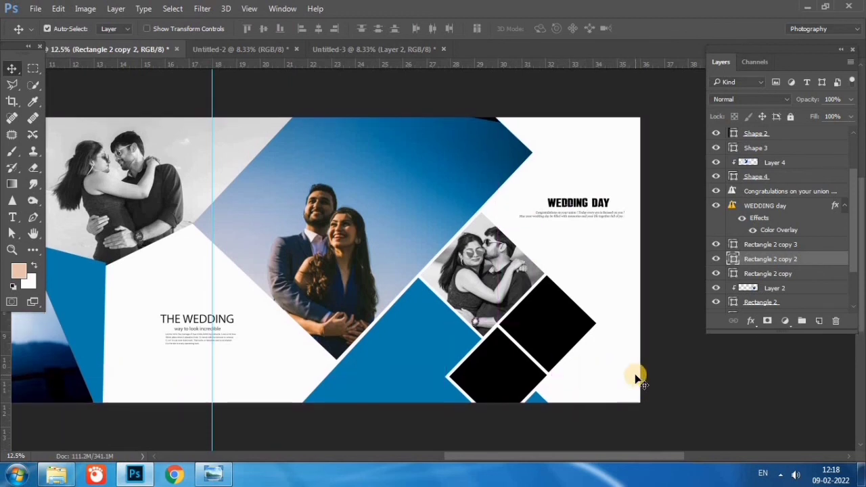
# Scroll the canvas and zoom out to 8.33% to show the full spread
pyautogui.moveTo(581, 460)
pyautogui.mouseDown()
pyautogui.moveTo(594, 460)
pyautogui.moveTo(470, 442)
pyautogui.moveTo(514, 439)
pyautogui.moveTo(566, 452)
pyautogui.mouseUp()
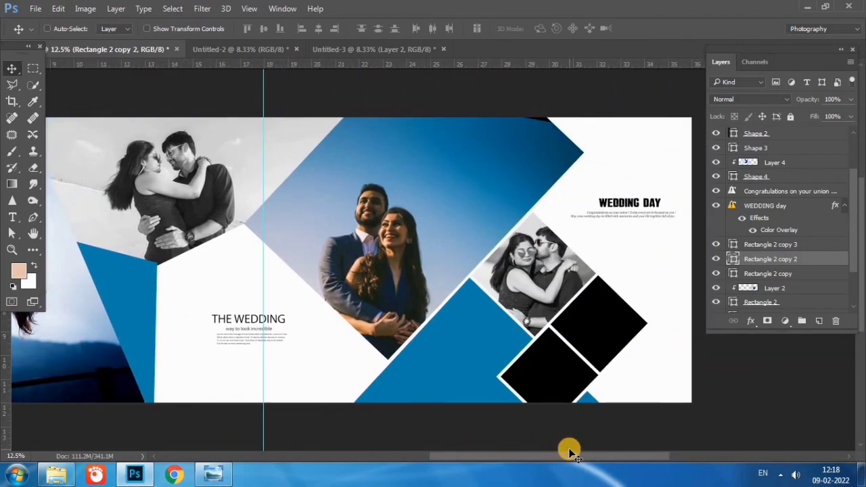
pyautogui.hotkey('ctrl', '-')
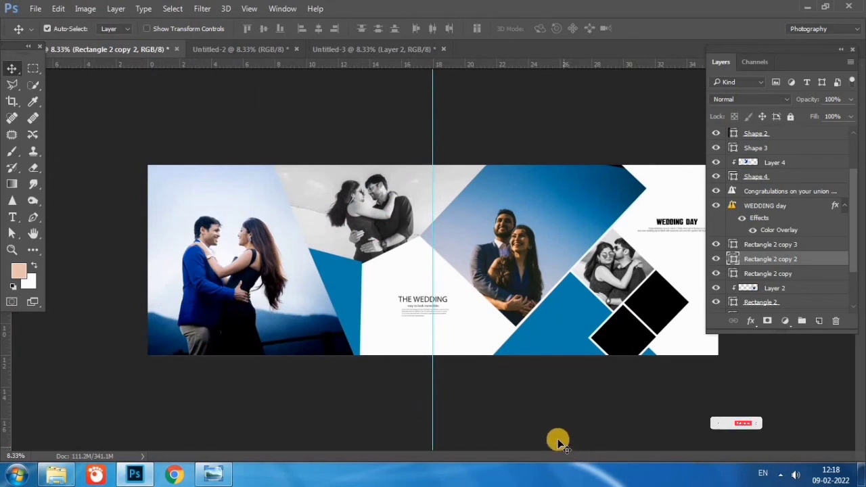